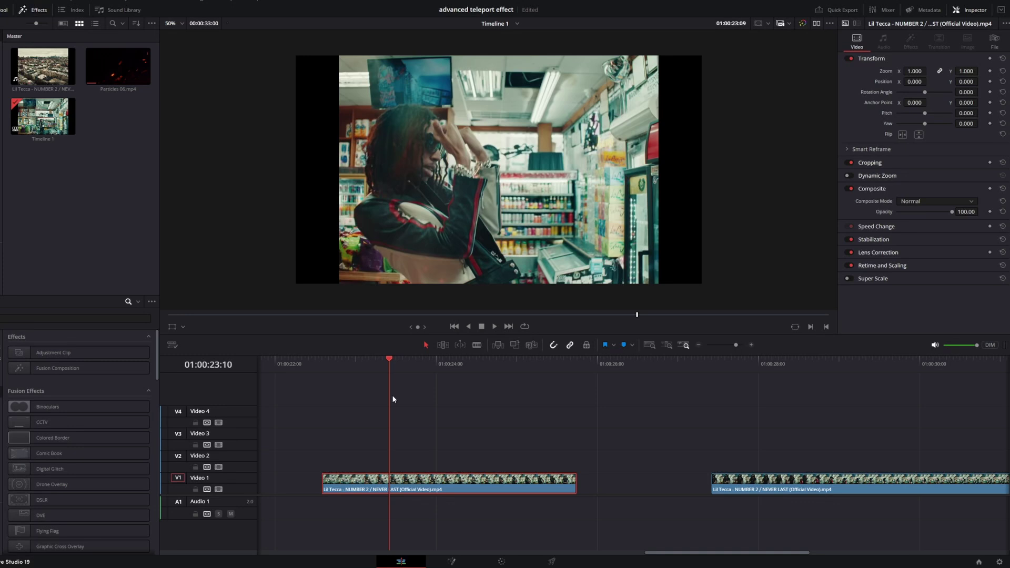
- Split the last clip on Video 1 at 01:00:28:16, while the performer is swinging the red bottle
left_click_drag(392, 399, 427, 390)
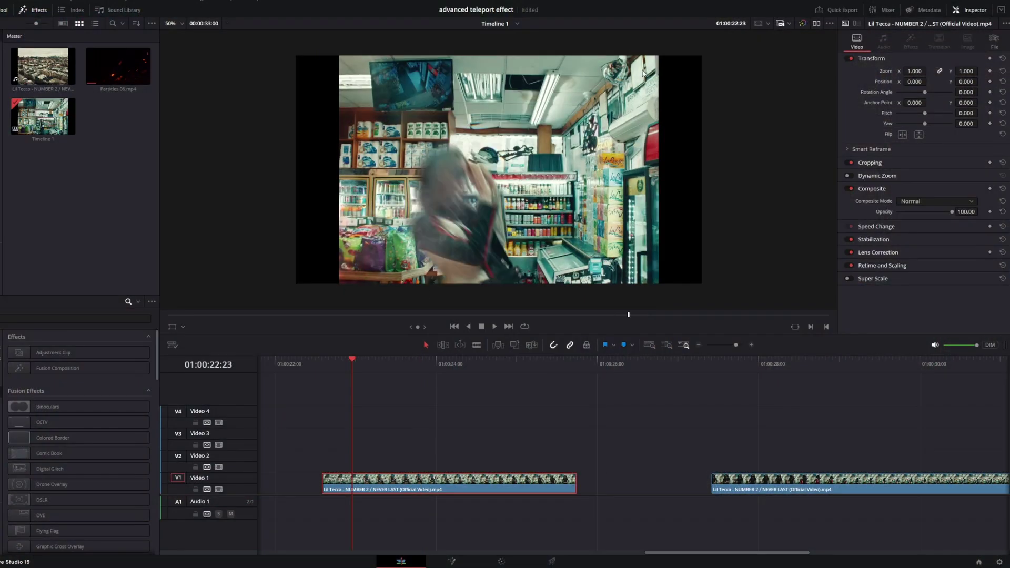
left_click_drag(362, 362, 719, 377)
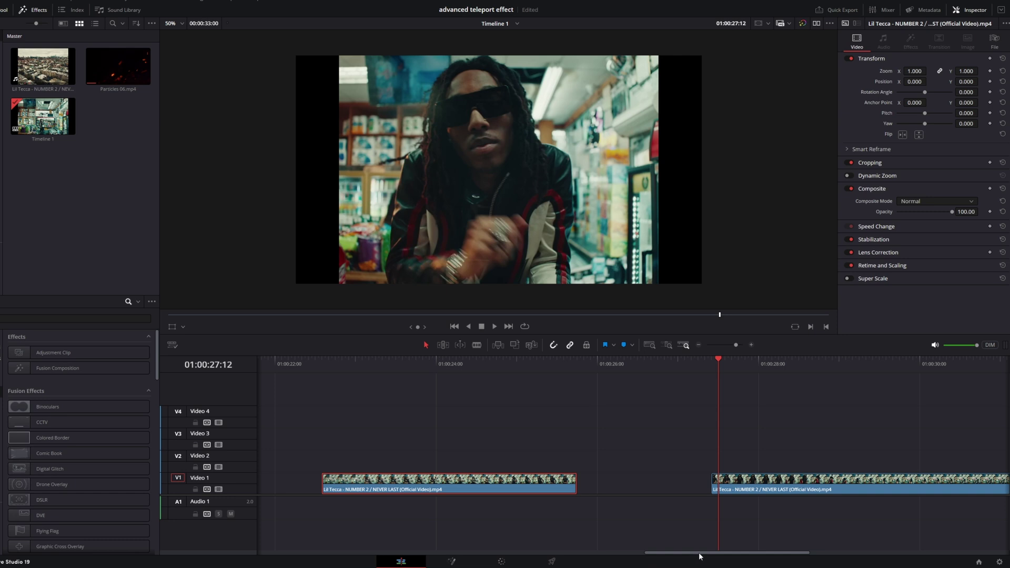
left_click_drag(699, 556, 757, 553)
left_click_drag(465, 360, 513, 428)
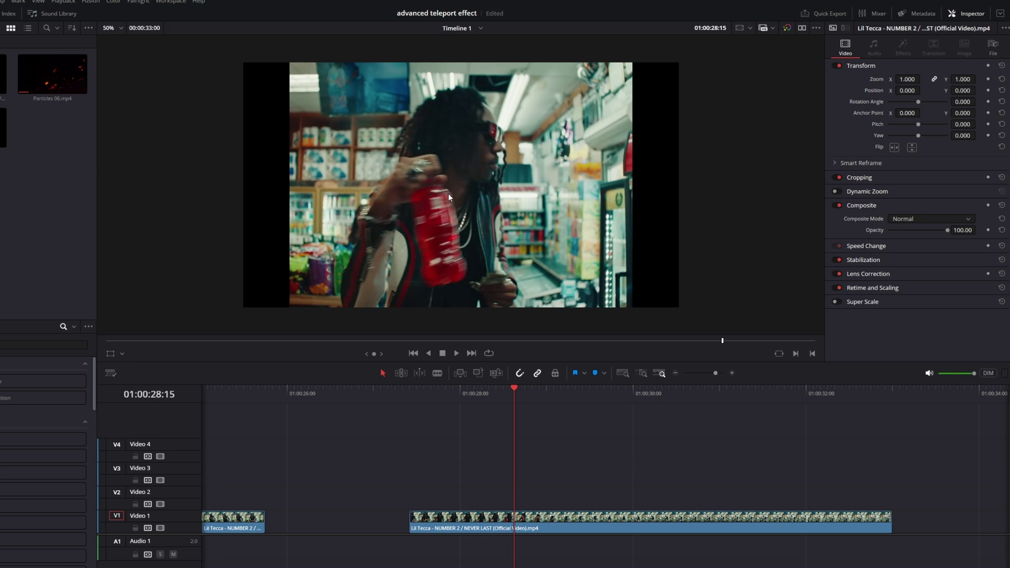
key("shift+v")
key("Right")
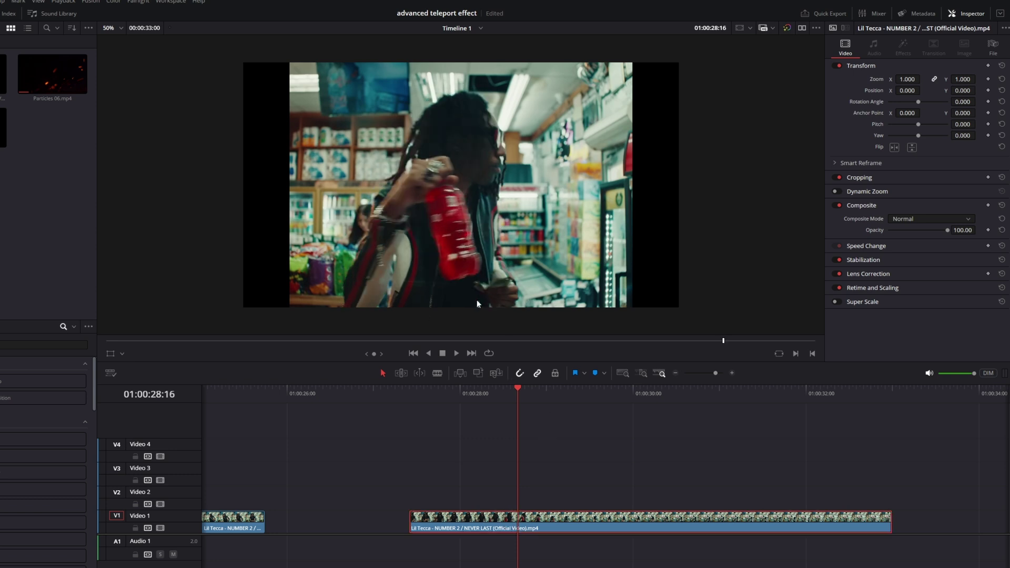
key("ctrl+b")
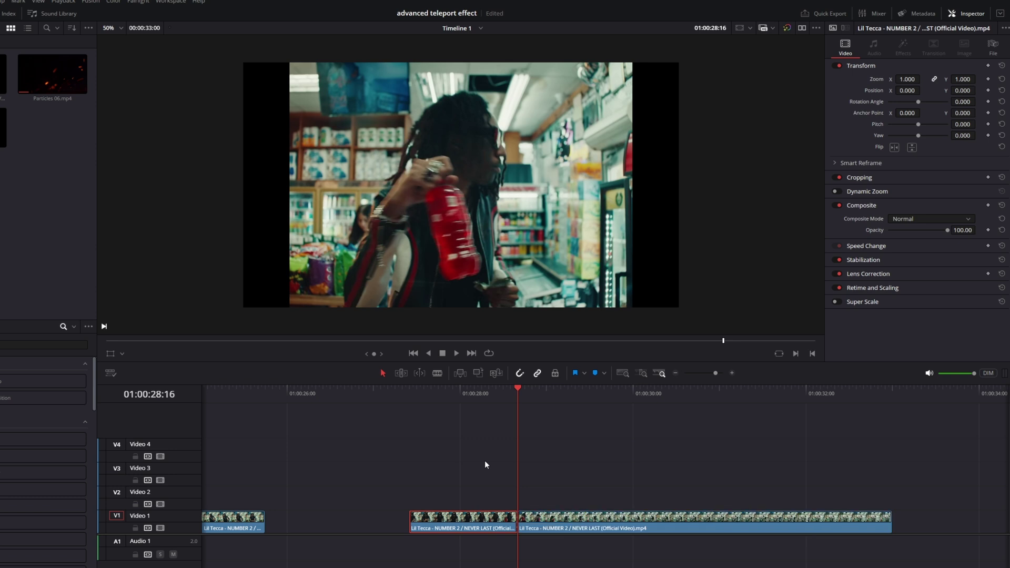
- Split the remaining footage at 01:00:31:10 and ripple delete the section between the two cuts
left_click(547, 397)
left_click_drag(548, 396, 756, 412)
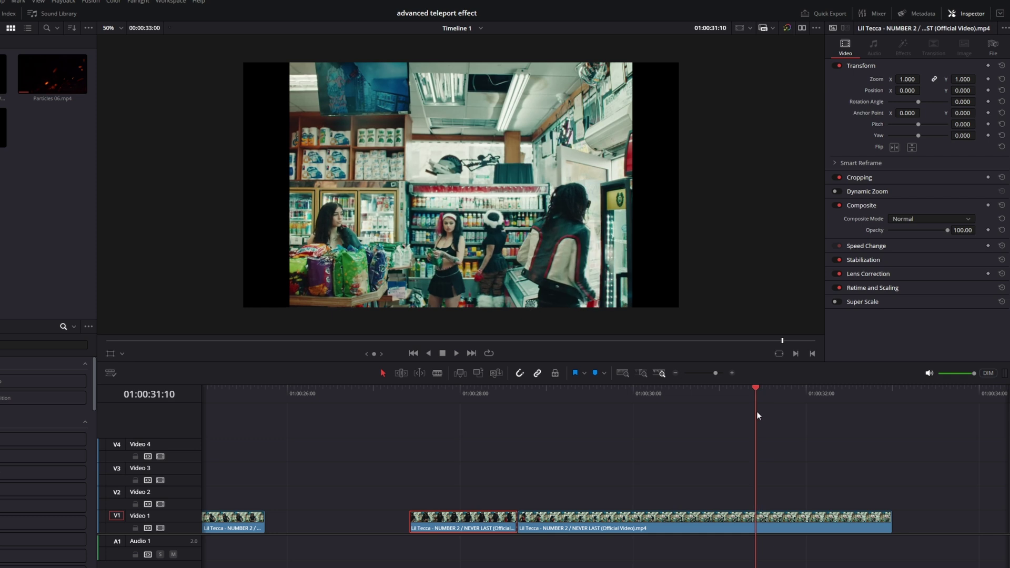
left_click(771, 520)
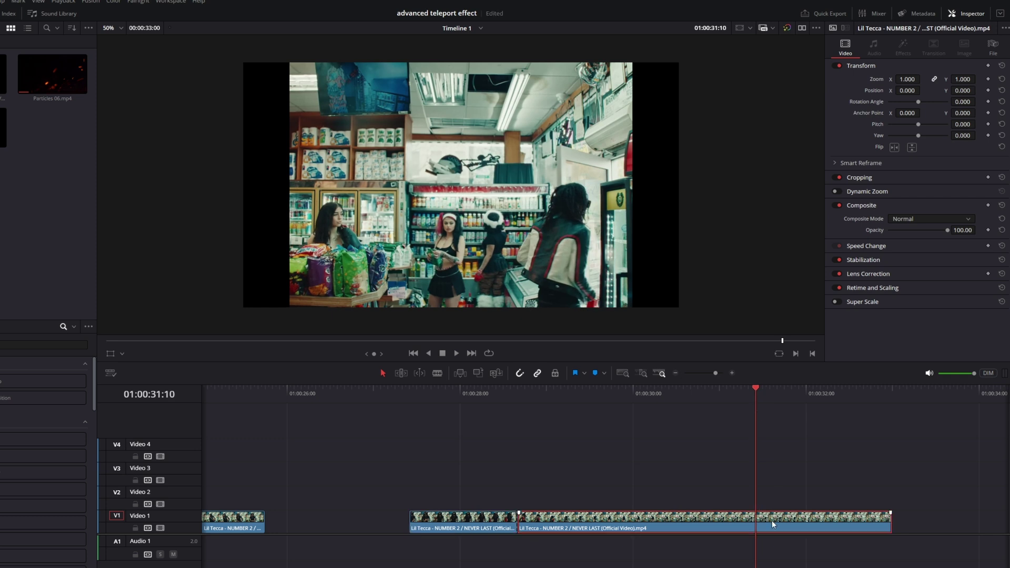
key("ctrl+b")
scroll(771, 520, "right", 1)
left_click_drag(590, 483, 580, 542)
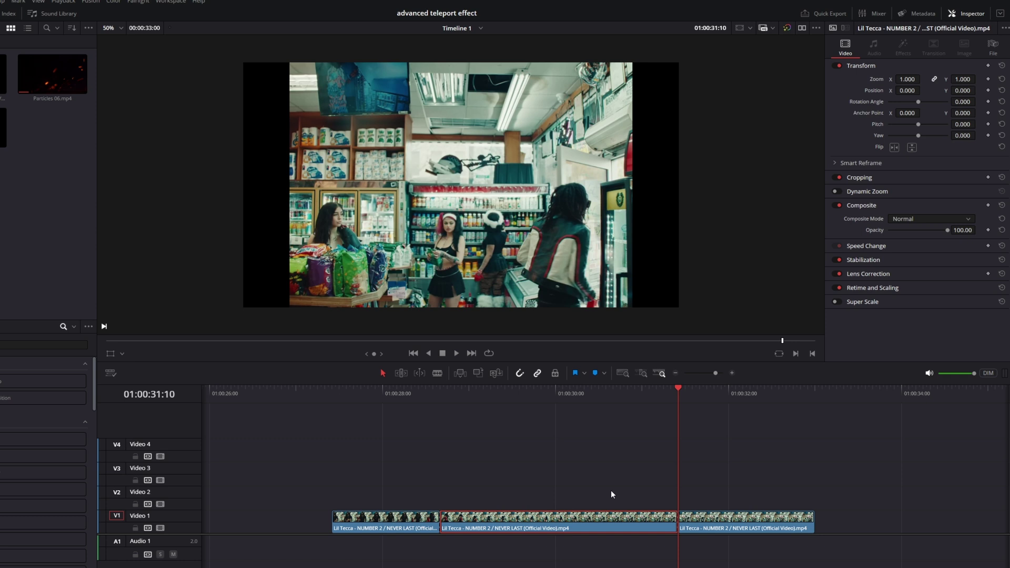
key("Delete")
- Duplicate the two adjoining clips from Video 1 onto Video 2, directly above the originals
left_click_drag(609, 494, 390, 520)
key("alt+s")
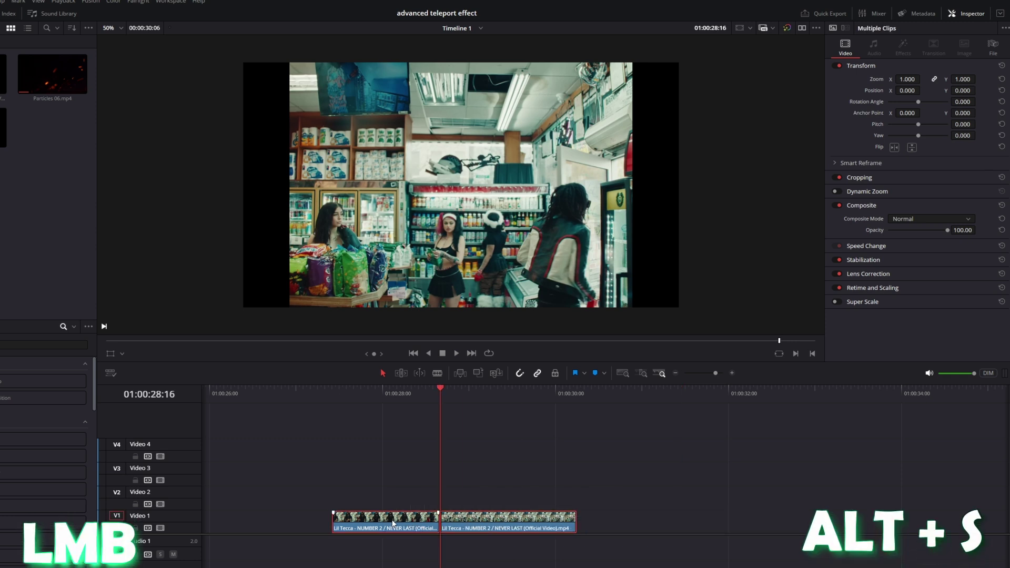
left_click_drag(390, 517, 396, 494)
- Turn the second Video 2 clip into a freeze frame from its first frame at 01:00:28:16
left_click(465, 497)
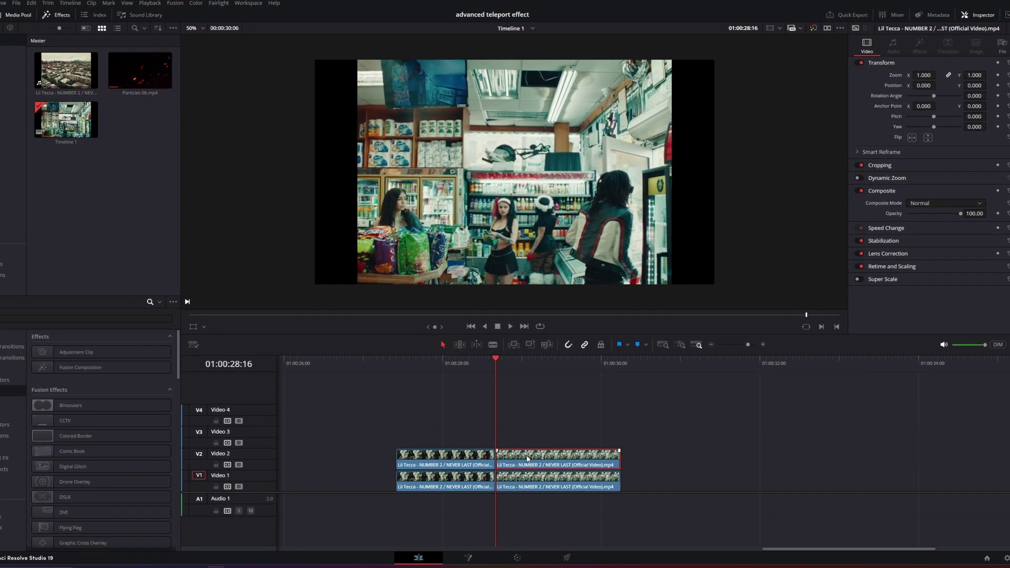
right_click(517, 463)
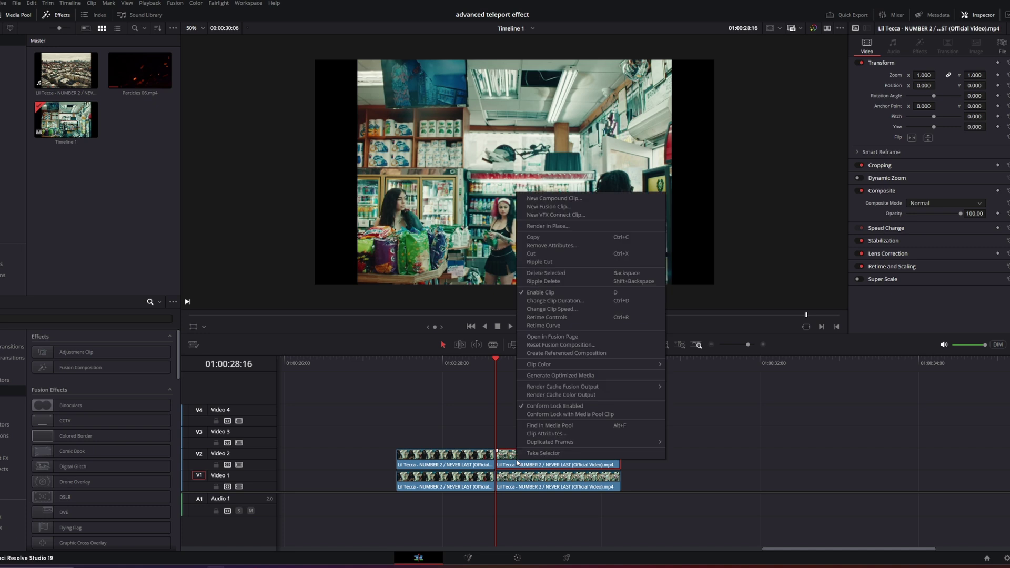
left_click(554, 310)
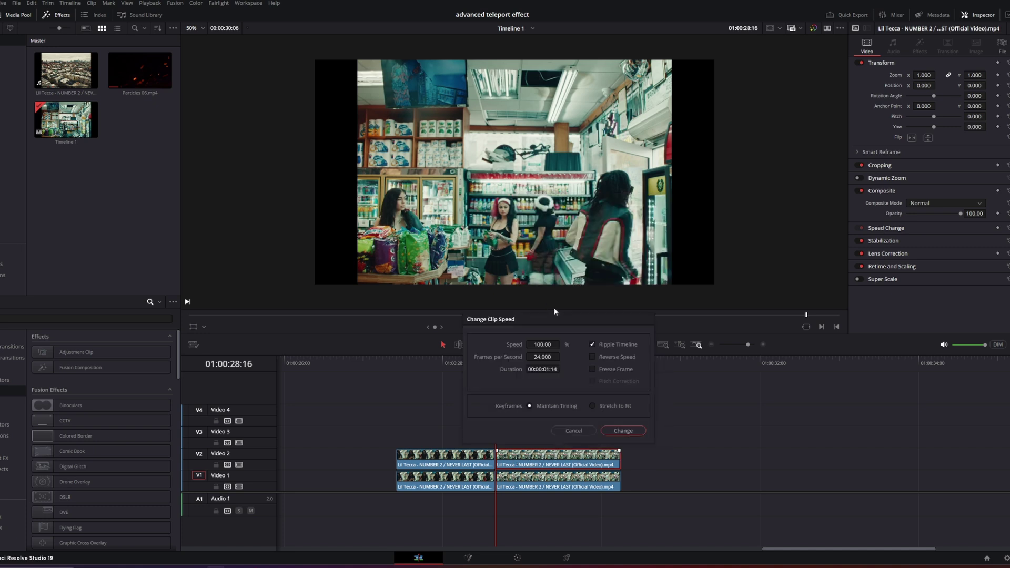
left_click(593, 369)
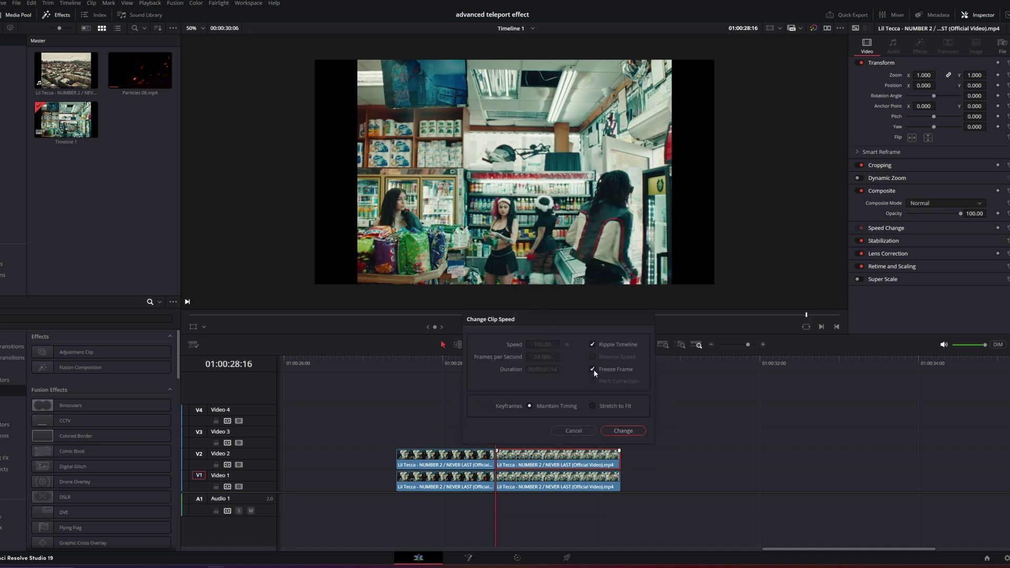
left_click(613, 428)
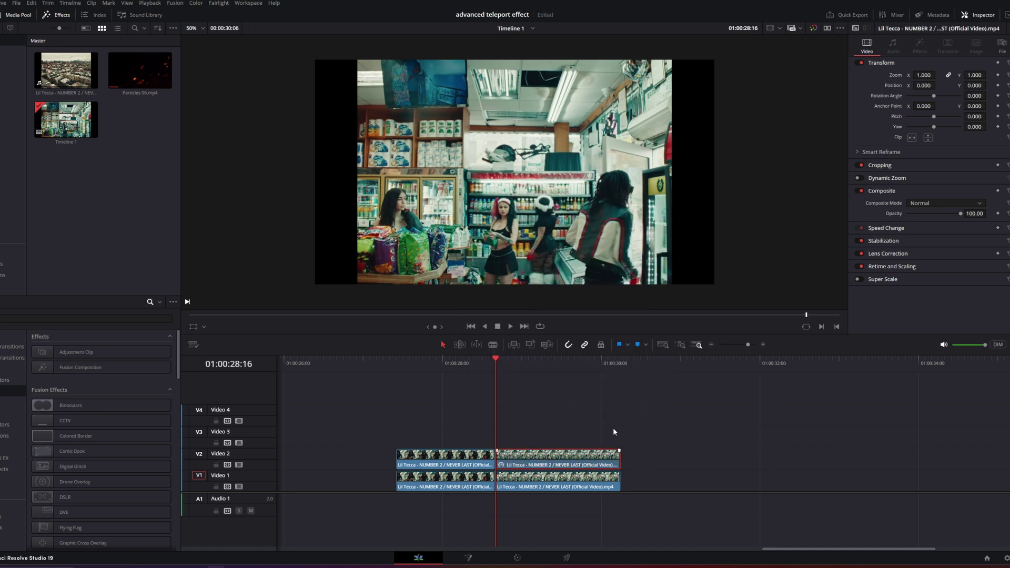
- Apply a freeze frame to the first Video 2 clip at its last frame, 01:00:28:15
left_click(763, 345)
left_click(763, 345)
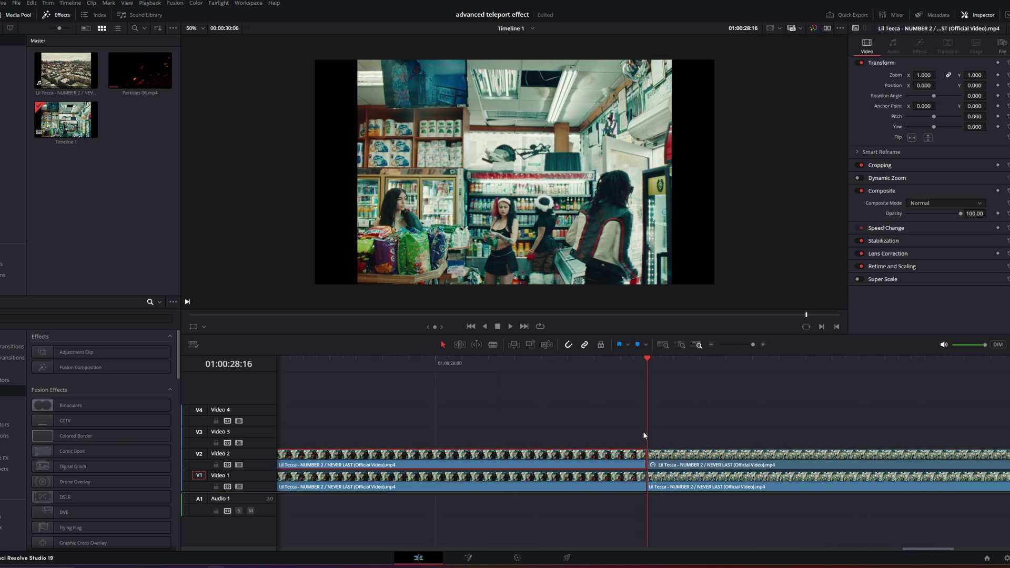
key("Left")
mouse_move(638, 368)
left_mouse_down()
mouse_move(669, 364)
mouse_move(620, 365)
left_mouse_up()
left_click(653, 365)
left_click(629, 364)
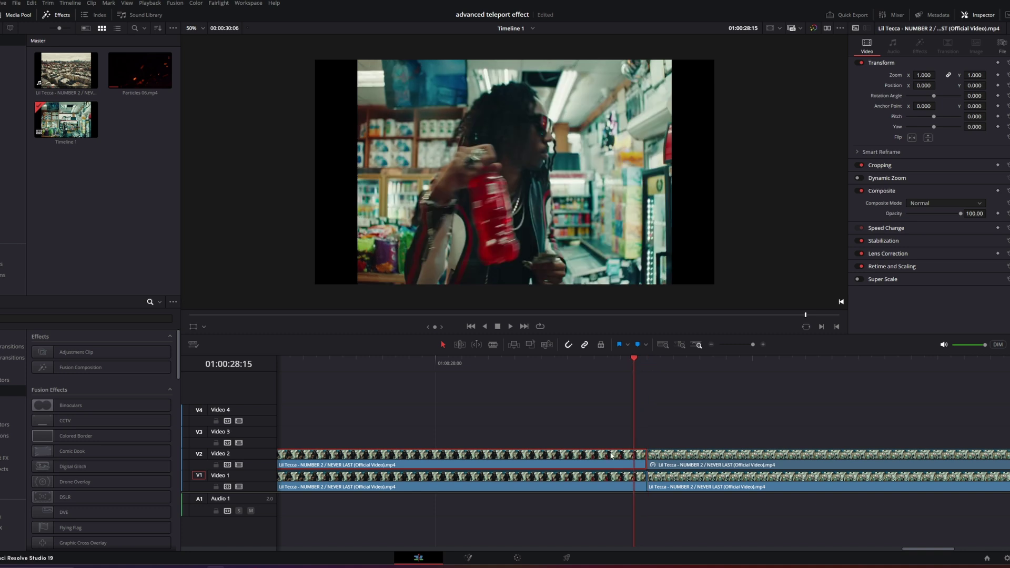
right_click(598, 457)
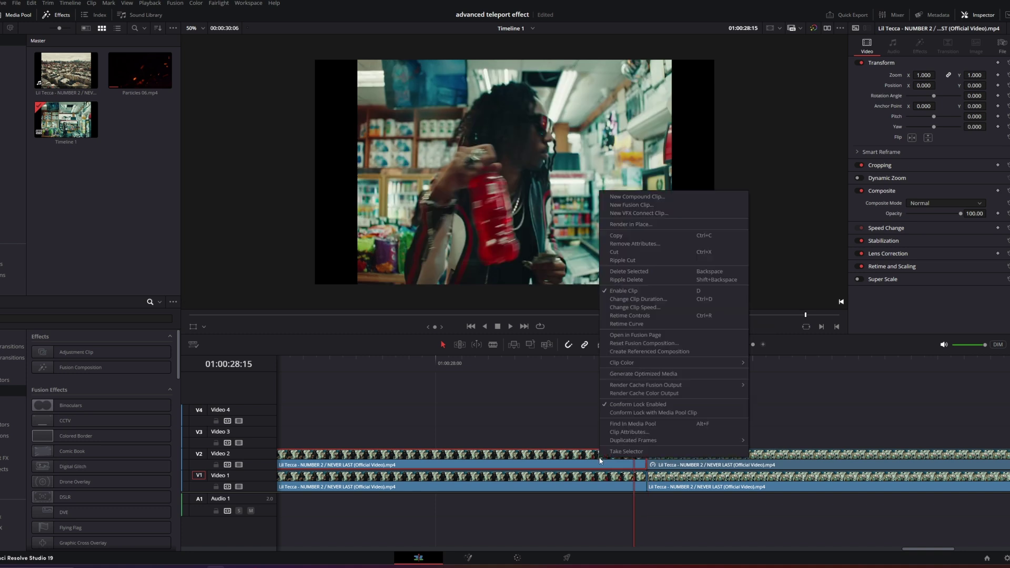
left_click(632, 307)
left_click(497, 368)
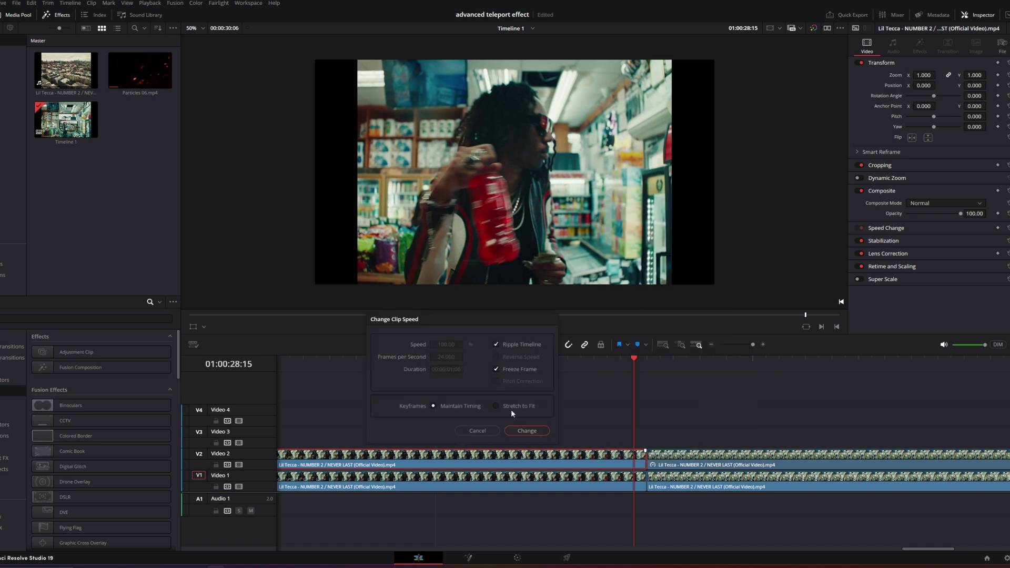
left_click(524, 431)
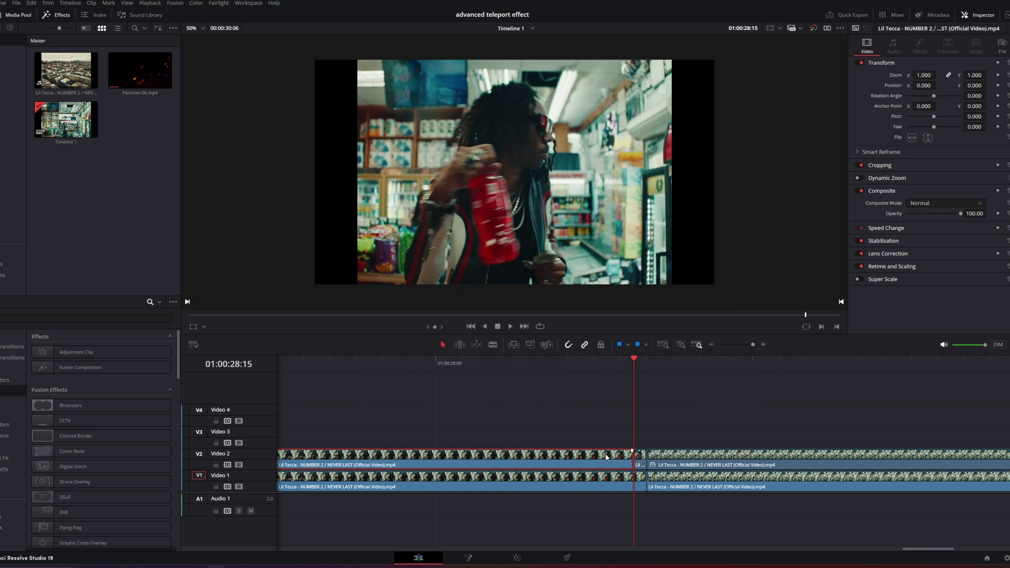
- Delete the unfrozen part of the first Video 2 clip, keeping only the frozen frame at 01:00:28:15
key("Delete")
key("Right")
left_click(710, 344)
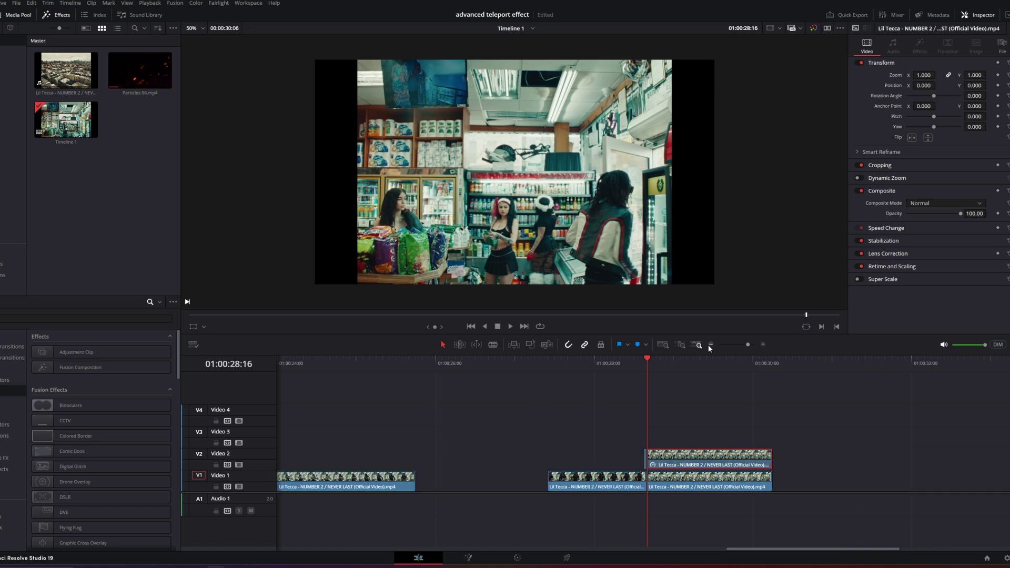
left_click_drag(646, 371, 643, 363)
left_click(459, 560)
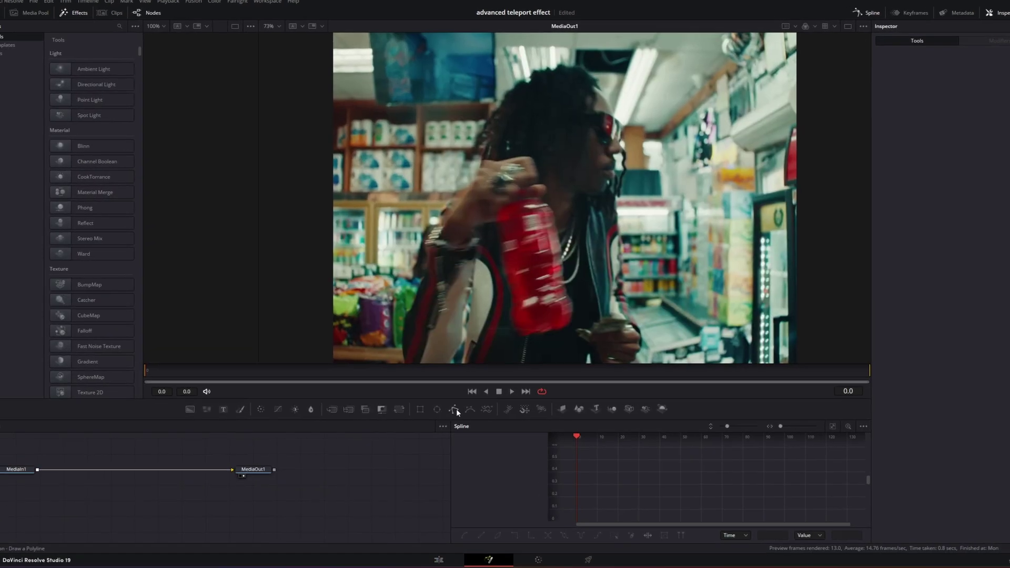
left_click_drag(434, 408, 36, 451)
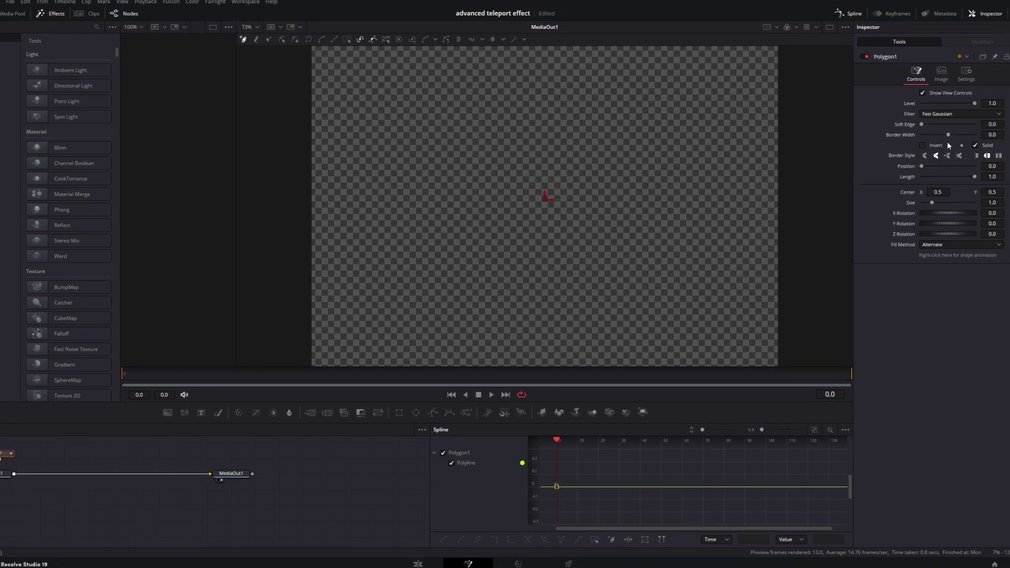
left_click(922, 146)
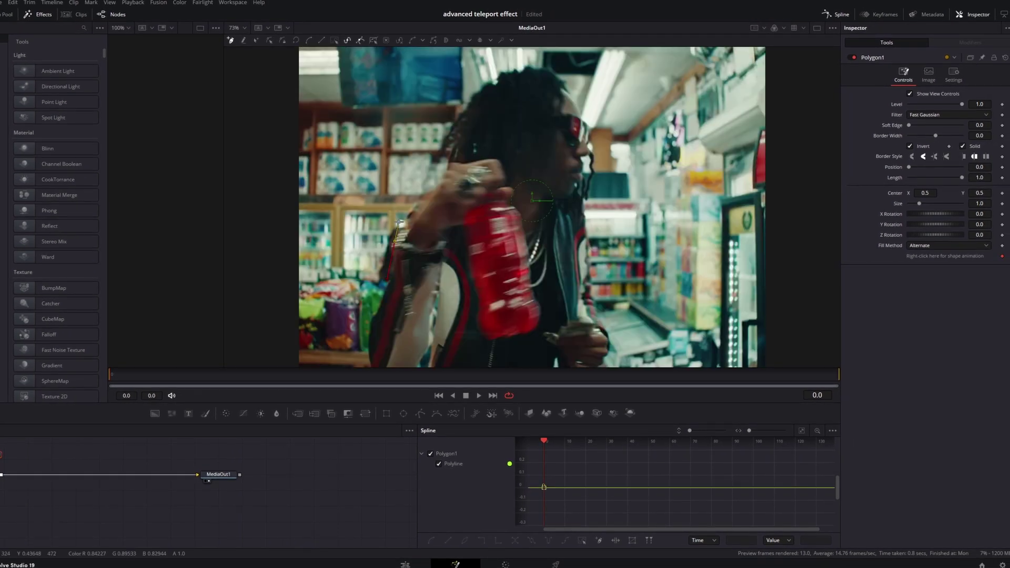
left_click(436, 178)
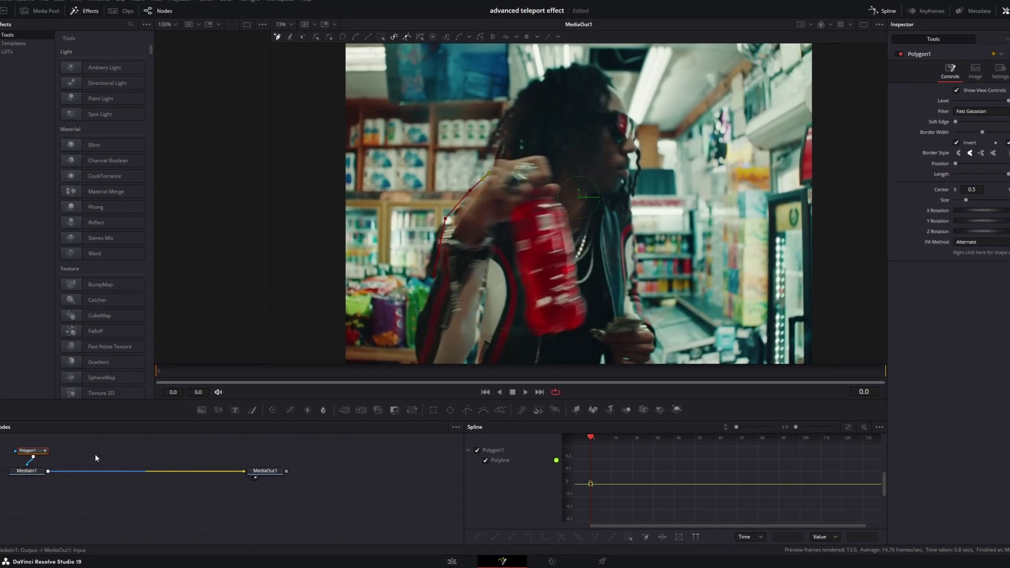
left_click_drag(100, 453, 37, 429)
key("Delete")
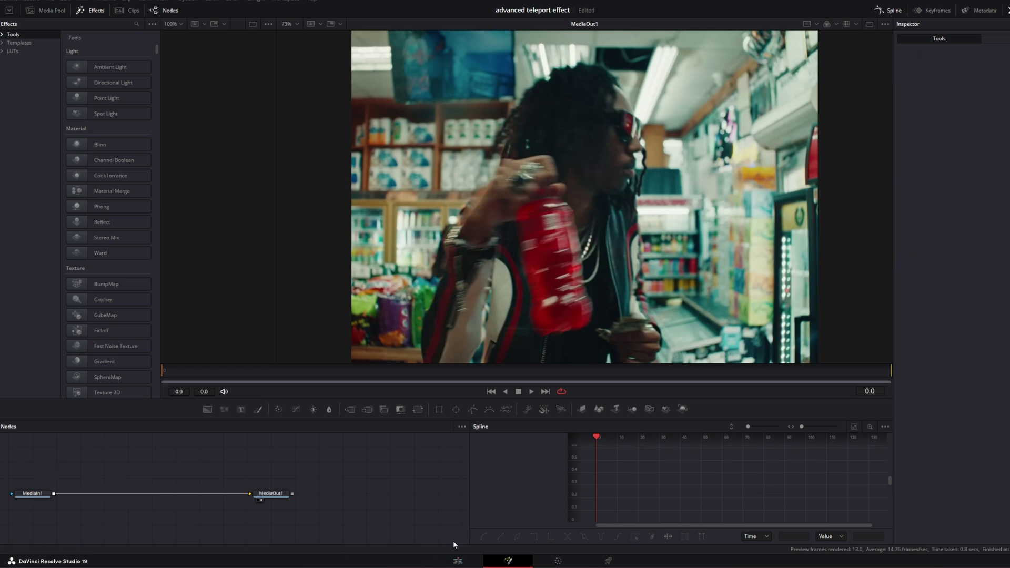
- Grab a still of the frozen frame at 01:00:28:15 and export it as a JPEG to the Downloads folder
left_click(566, 563)
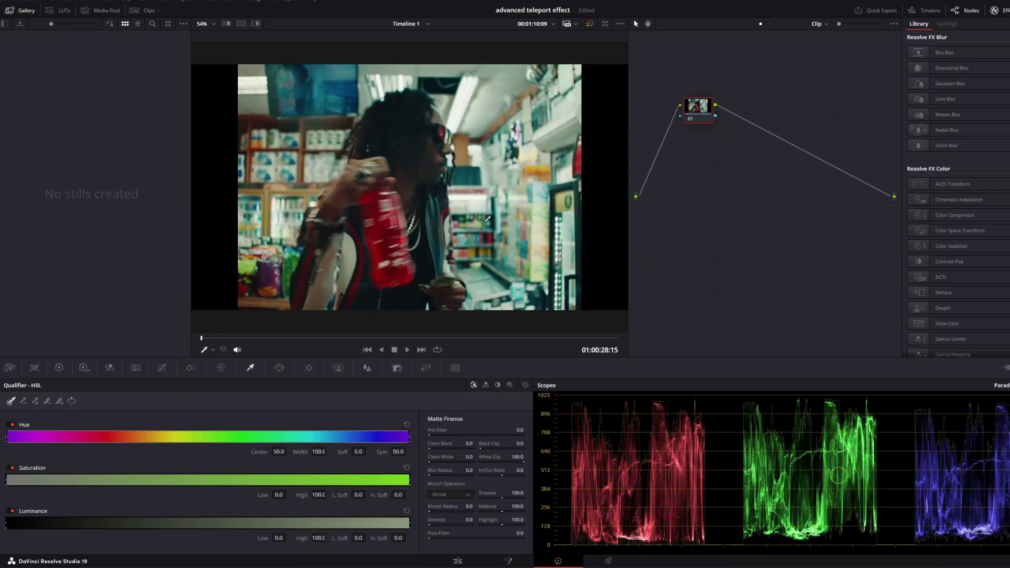
right_click(485, 226)
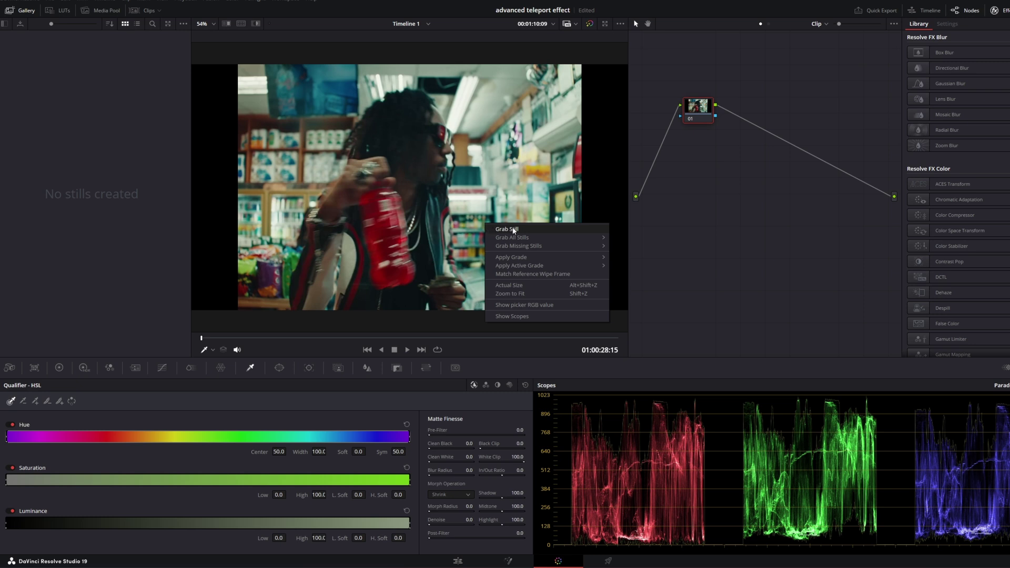
left_click(514, 230)
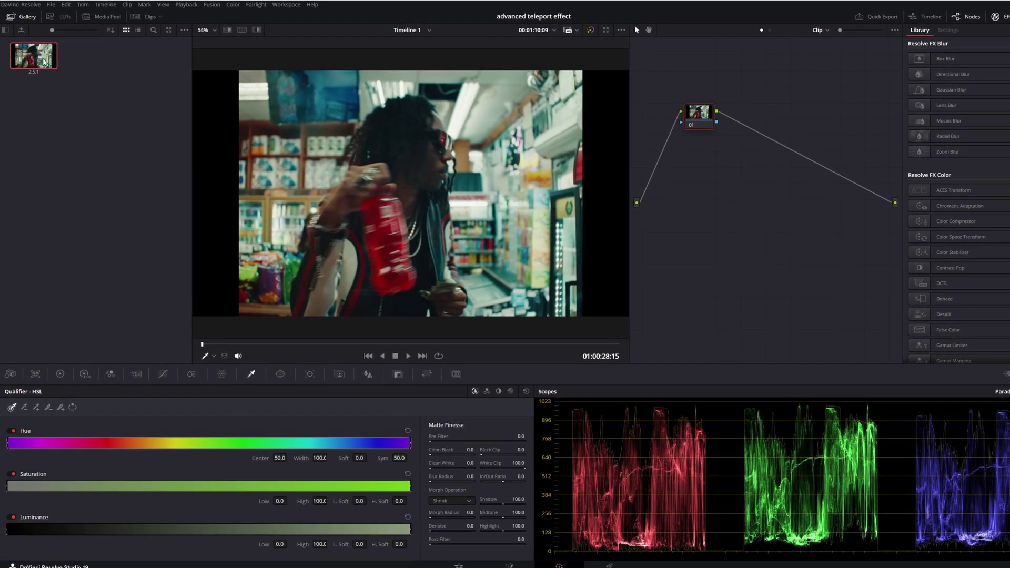
right_click(40, 60)
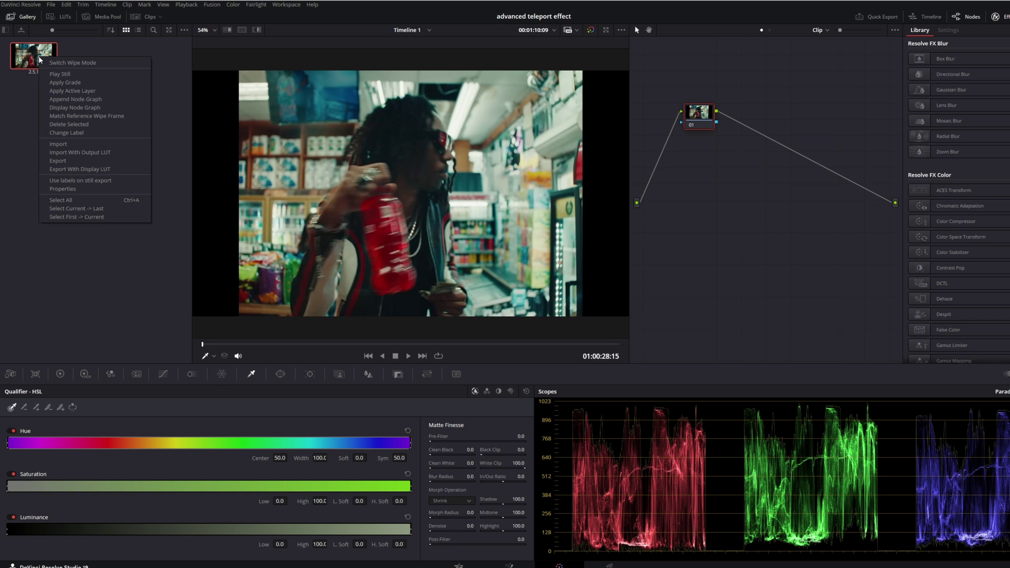
left_click(61, 160)
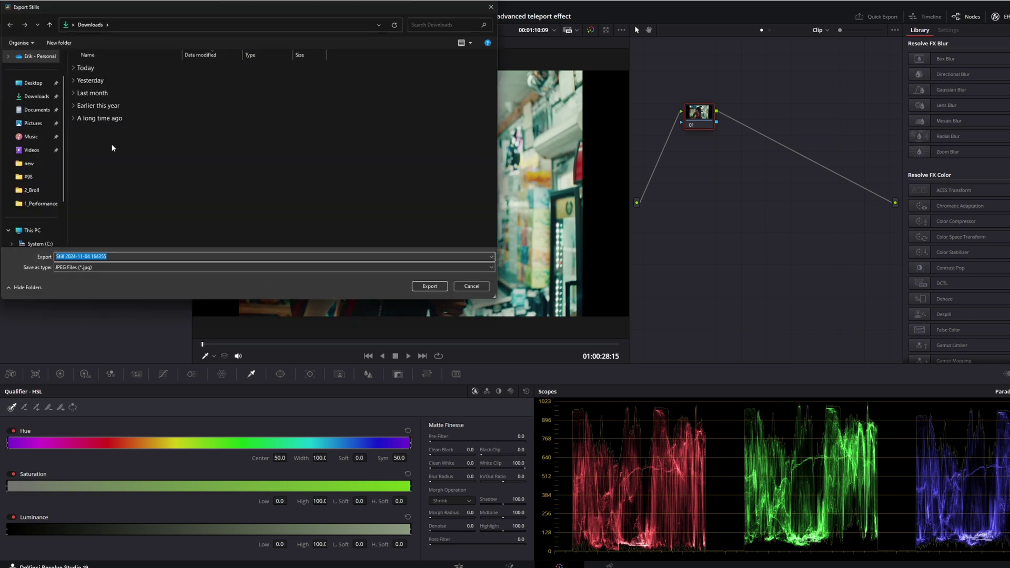
left_click(428, 286)
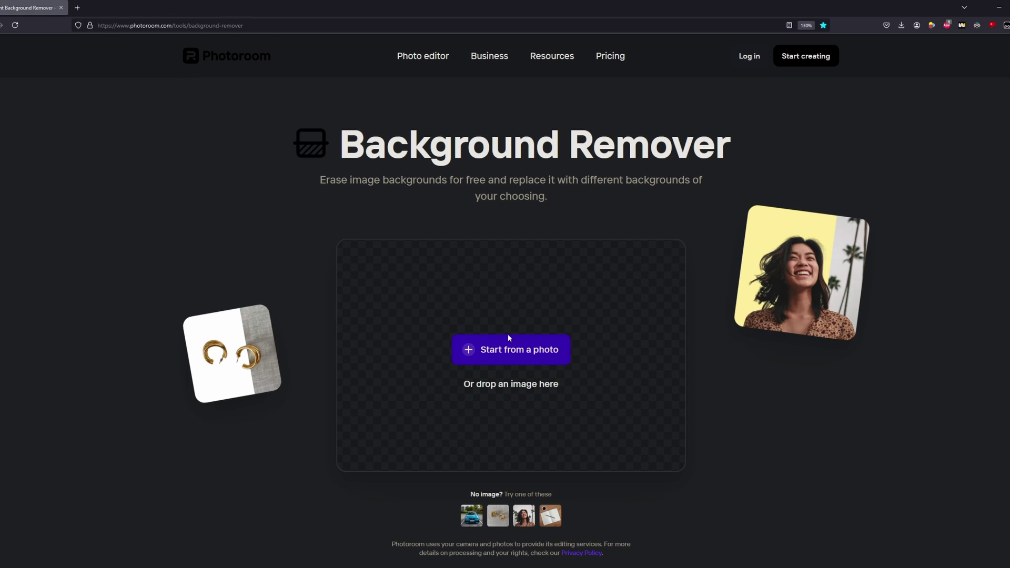
- Switch to Photoroom's Background Remover in the browser, remove the background from the exported still and download the cutout
left_click_drag(546, 324, 530, 332)
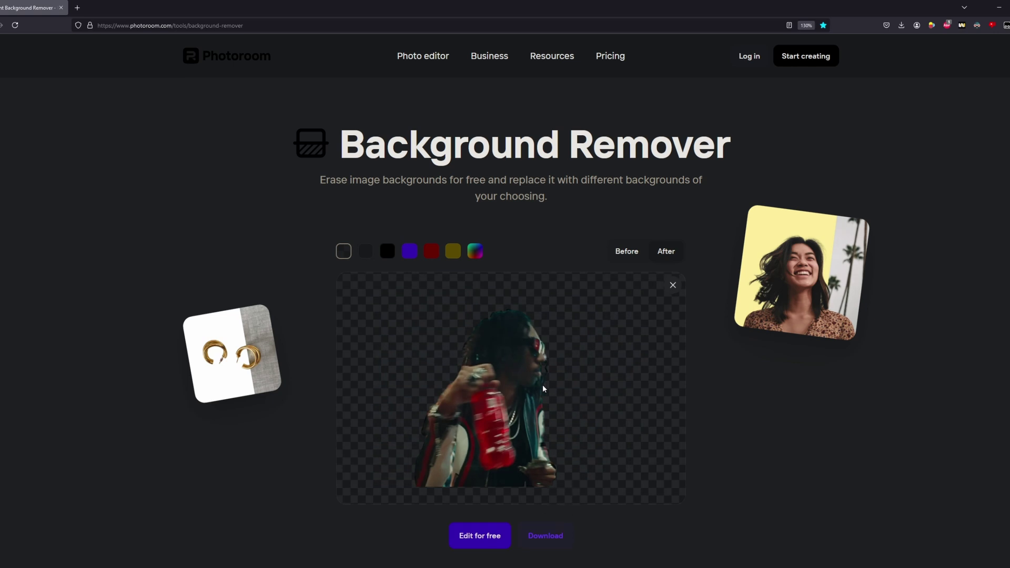
left_click(560, 542)
left_click(563, 471)
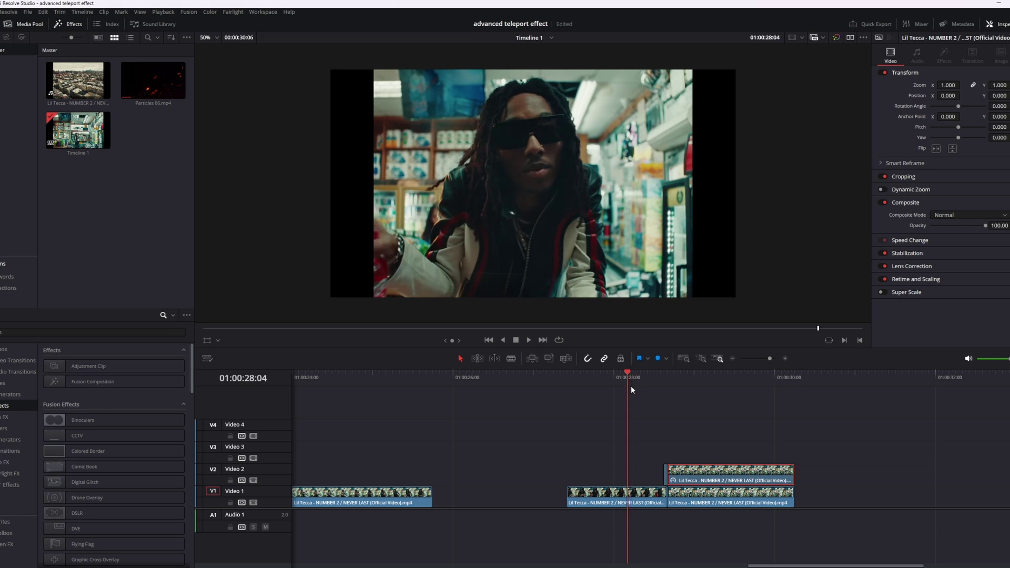
- Open the frozen Video 2 clip at 01:00:28:16 in Fusion and draw a closed polygon mask around the performer near the door
left_click_drag(630, 386, 670, 395)
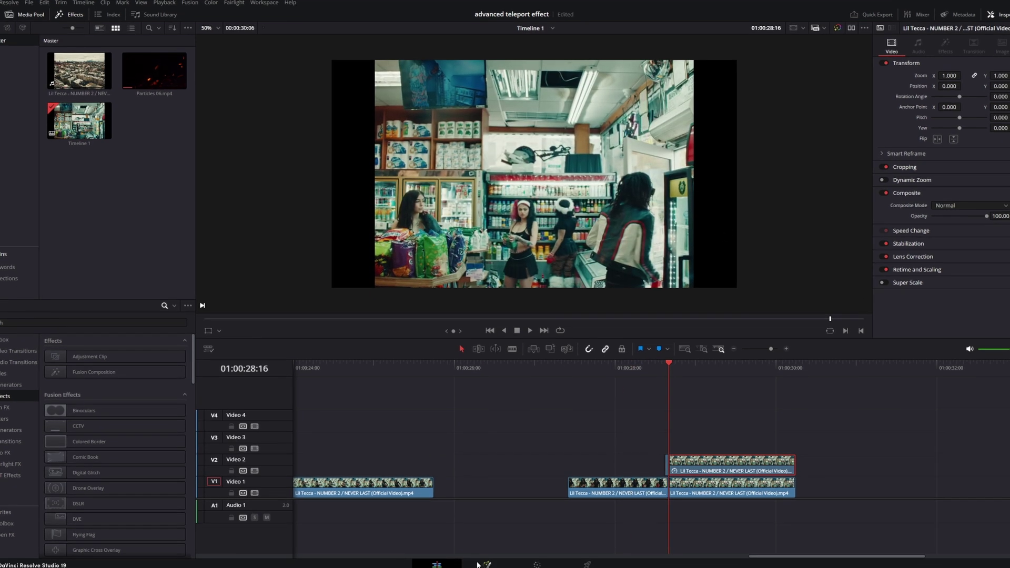
left_click(487, 560)
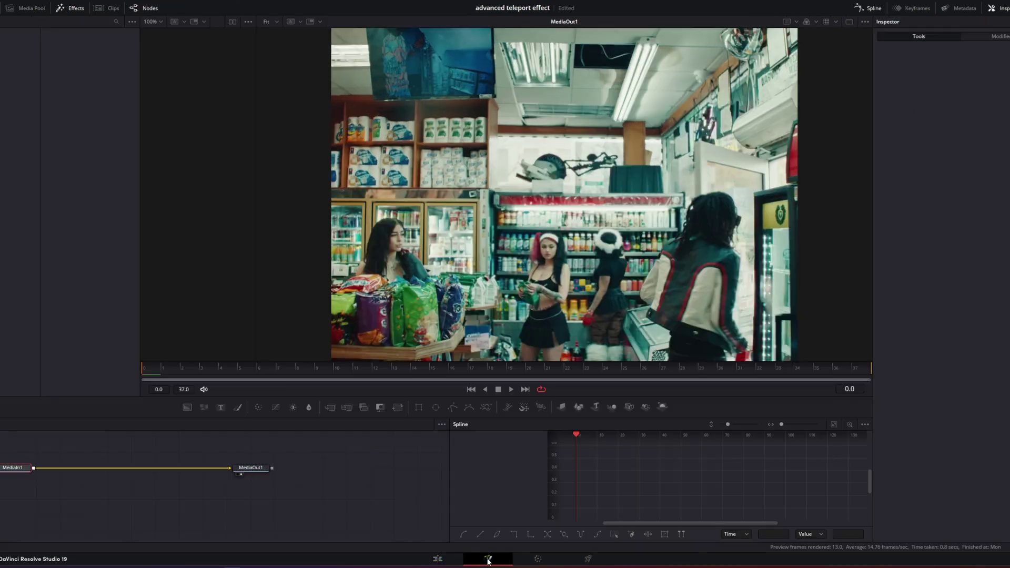
left_click(452, 407)
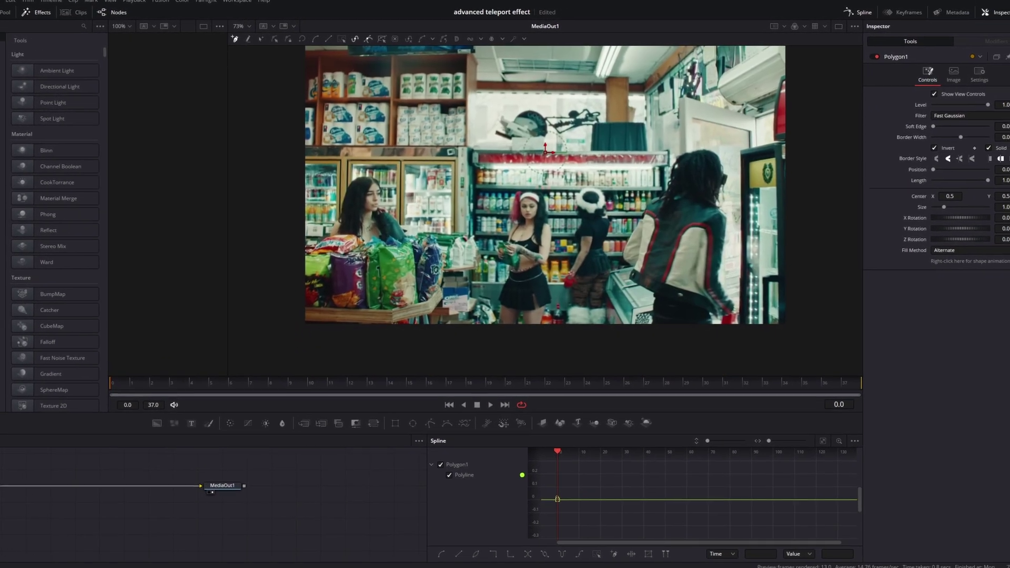
left_click(634, 268)
left_click(622, 256)
left_click(634, 230)
left_click(648, 204)
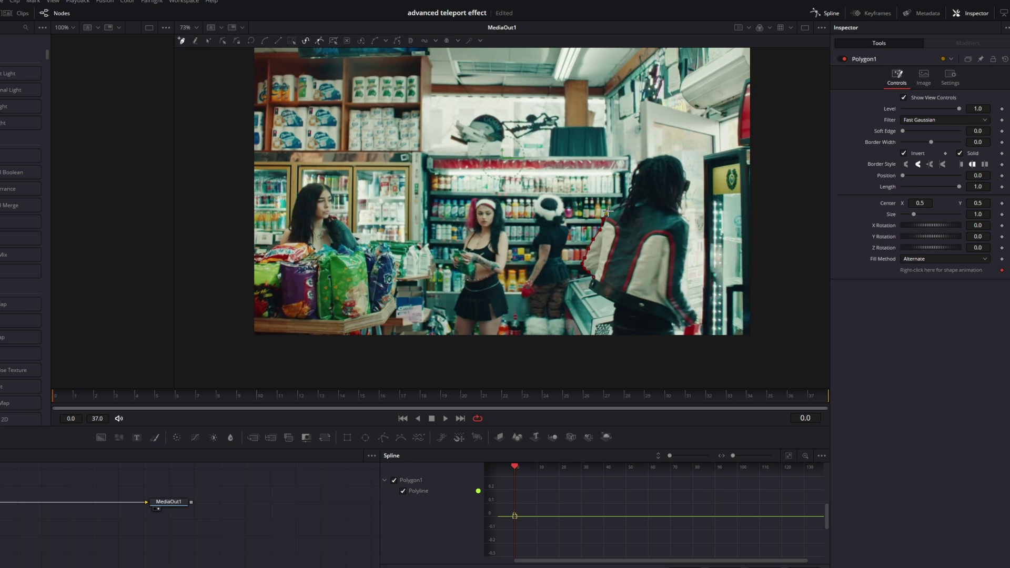
left_click(670, 181)
left_click(680, 155)
left_click(712, 150)
left_click(724, 175)
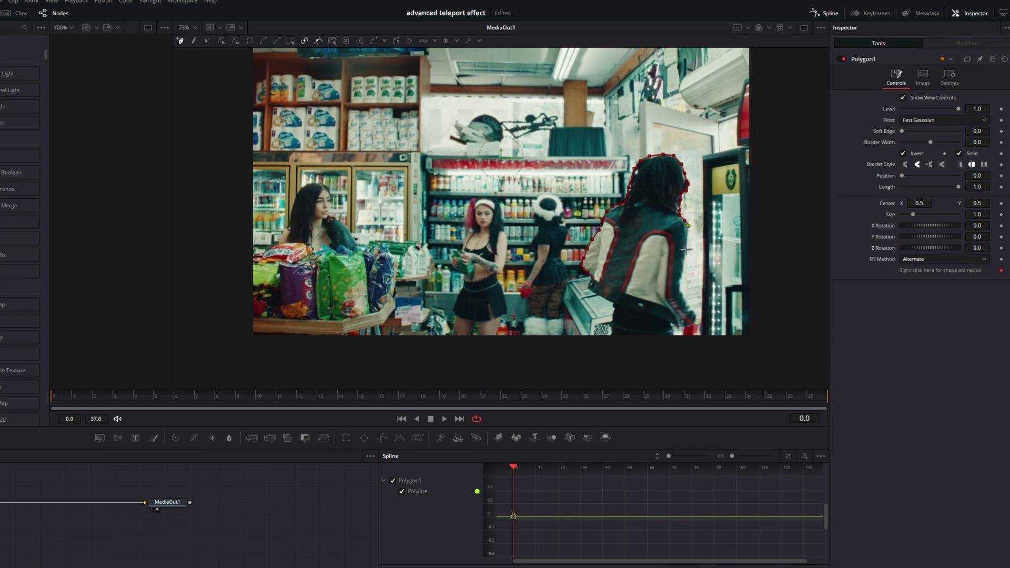
mouse_move(686, 250)
left_mouse_down()
mouse_move(678, 291)
mouse_move(692, 305)
left_mouse_up()
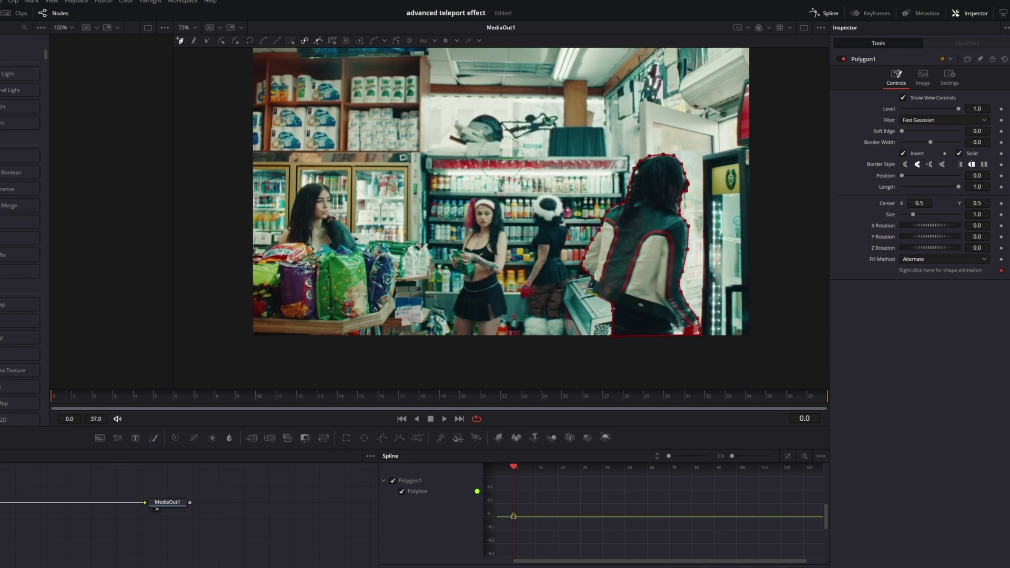
left_click(592, 291)
- Turn off the polygon mask's inversion so only the performer is kept, and set its soft edge to 0.003
left_click(902, 153)
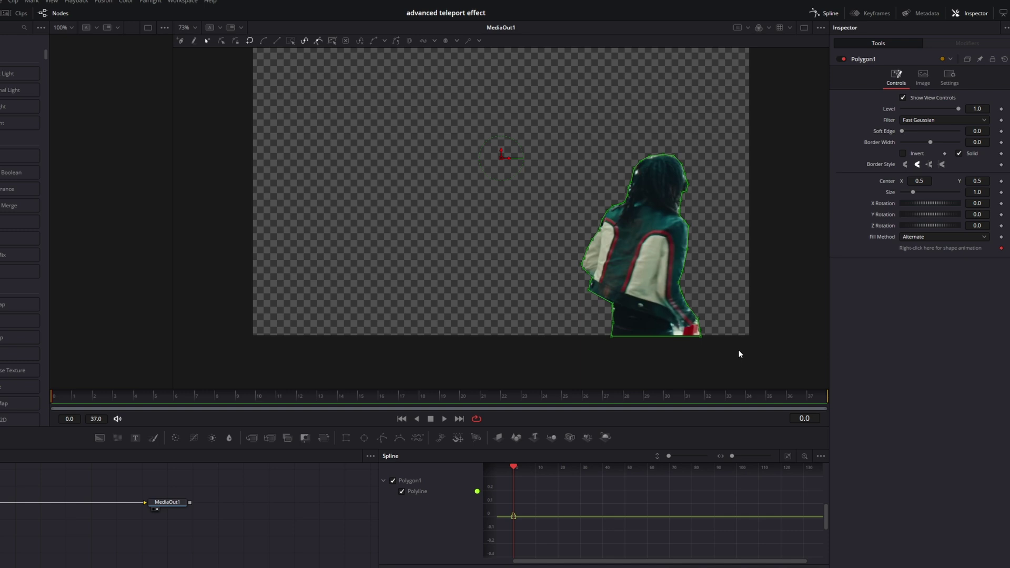
left_click(972, 132)
type("0.0021")
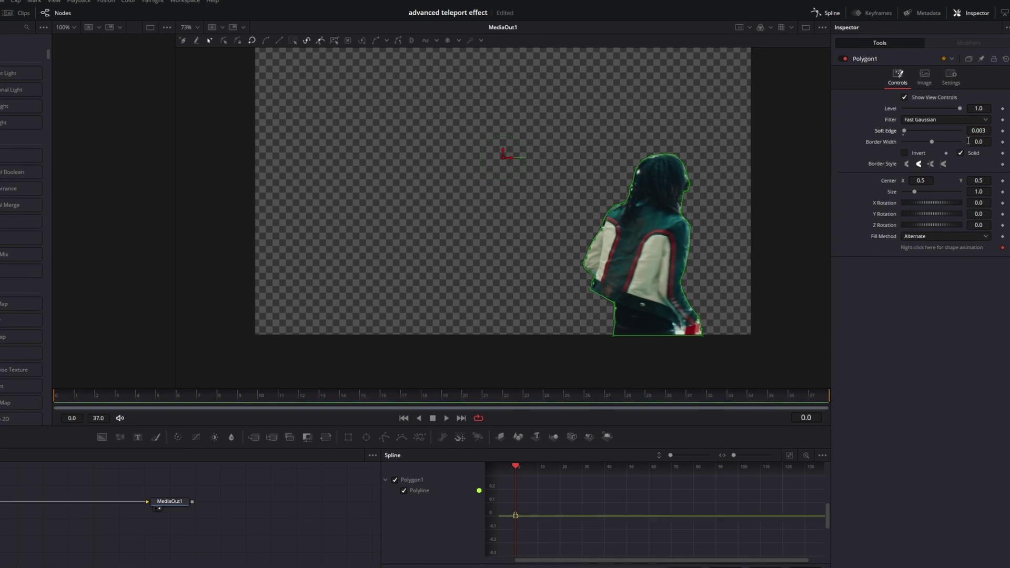
- On the Edit page, place the Photoroom cutout on Video 2 in place of the short frozen clip, ending at 01:00:28:16
left_click(468, 562)
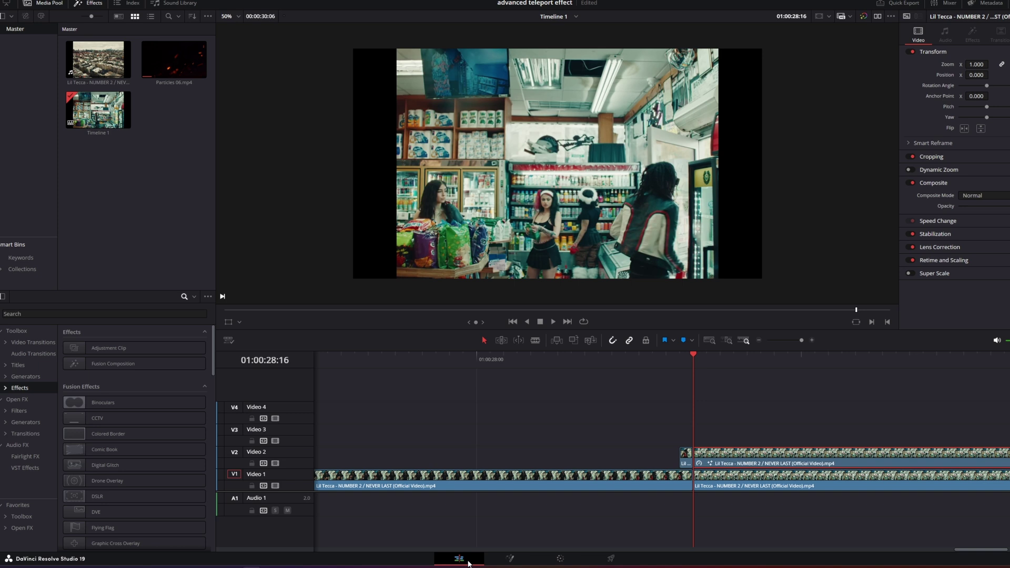
left_click_drag(99, 109, 586, 436)
key("ctrl+b")
left_click(771, 441)
key("BackSpace")
left_click_drag(663, 437, 663, 458)
- Split the cutout still at 01:00:28:14 and delete its earlier part, leaving two frames before the masked clip
left_click_drag(652, 359, 382, 421)
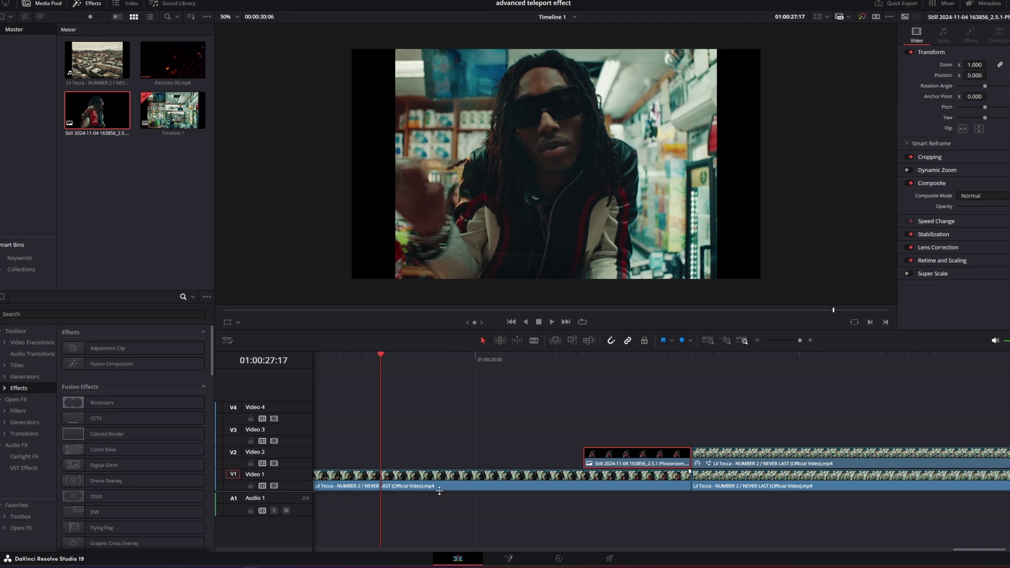
left_click(461, 478)
left_click_drag(390, 364, 627, 421)
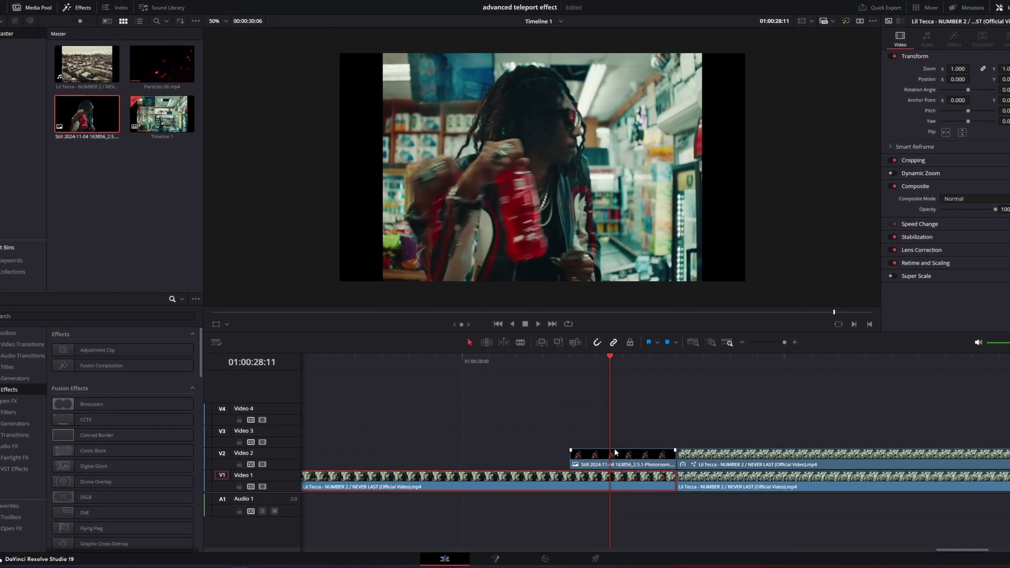
left_click(614, 453)
mouse_move(630, 364)
left_mouse_down()
mouse_move(793, 371)
mouse_move(531, 383)
mouse_move(694, 386)
mouse_move(554, 407)
mouse_move(715, 466)
mouse_move(658, 373)
mouse_move(618, 372)
left_mouse_up()
left_click(736, 462)
left_click(749, 478)
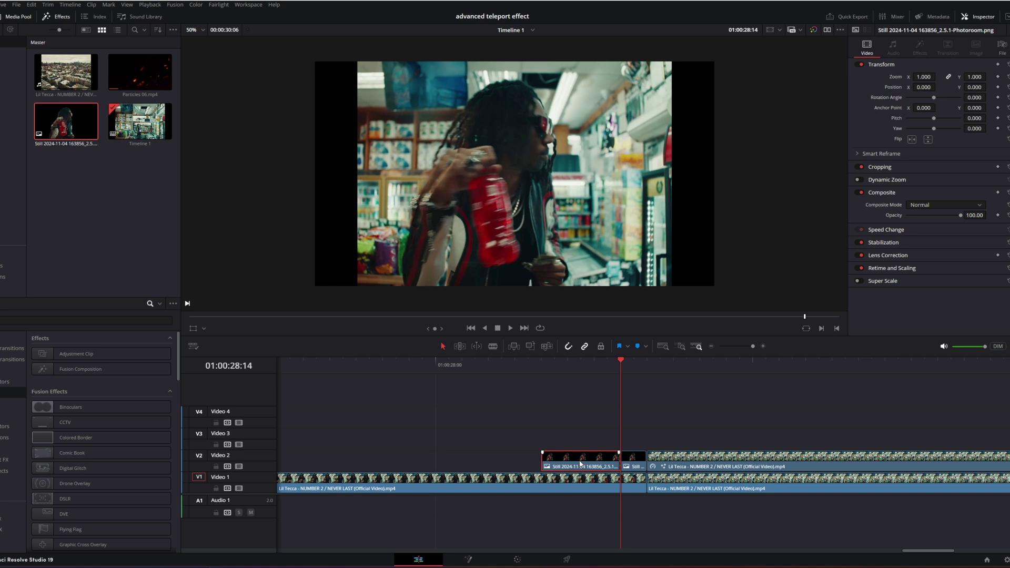
key("Delete")
- Split the masked frozen clip on Video 2 at 01:00:28:18 and delete everything after the split
left_click(649, 378)
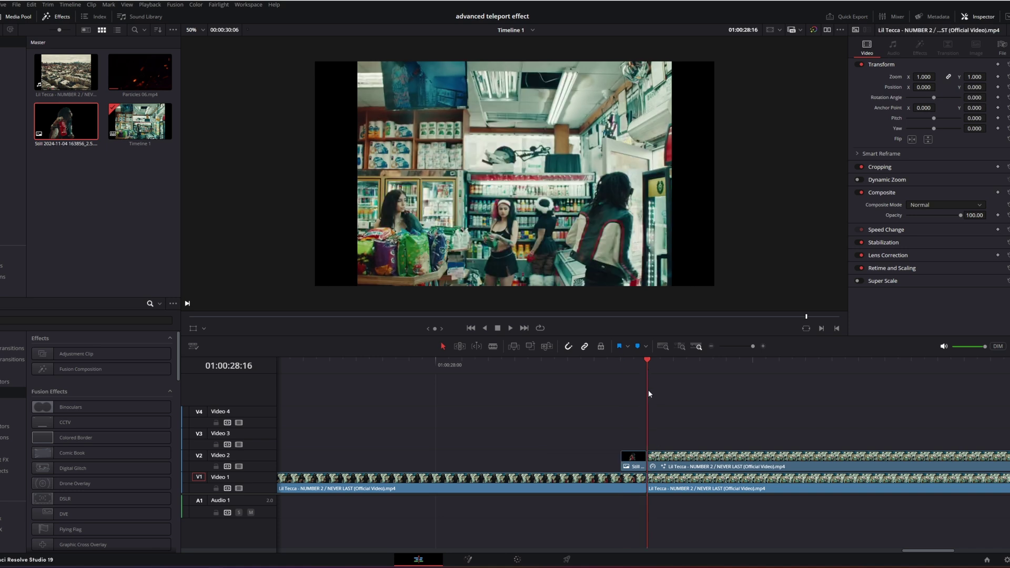
left_click(671, 462)
left_click(662, 363)
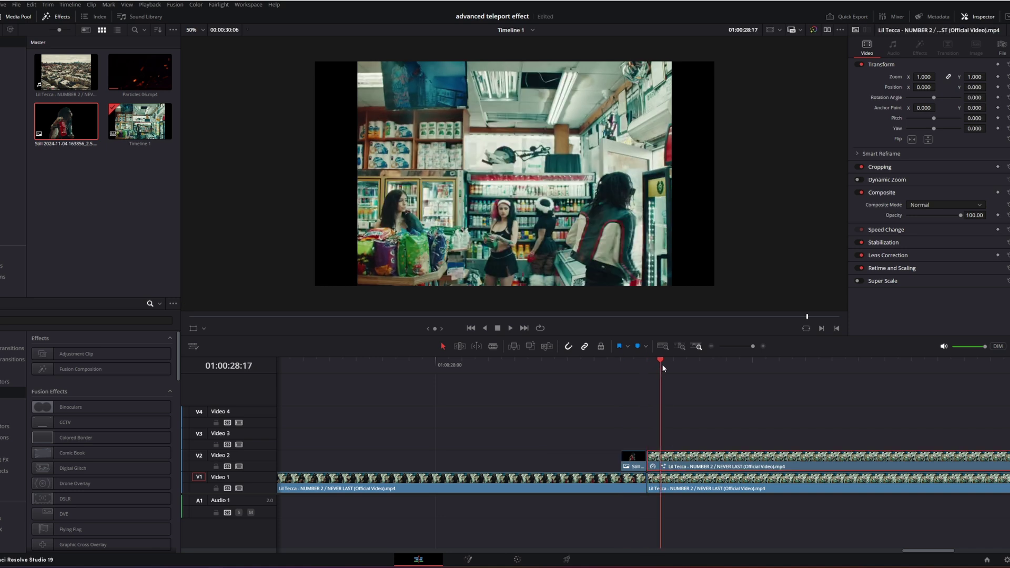
left_click(677, 366)
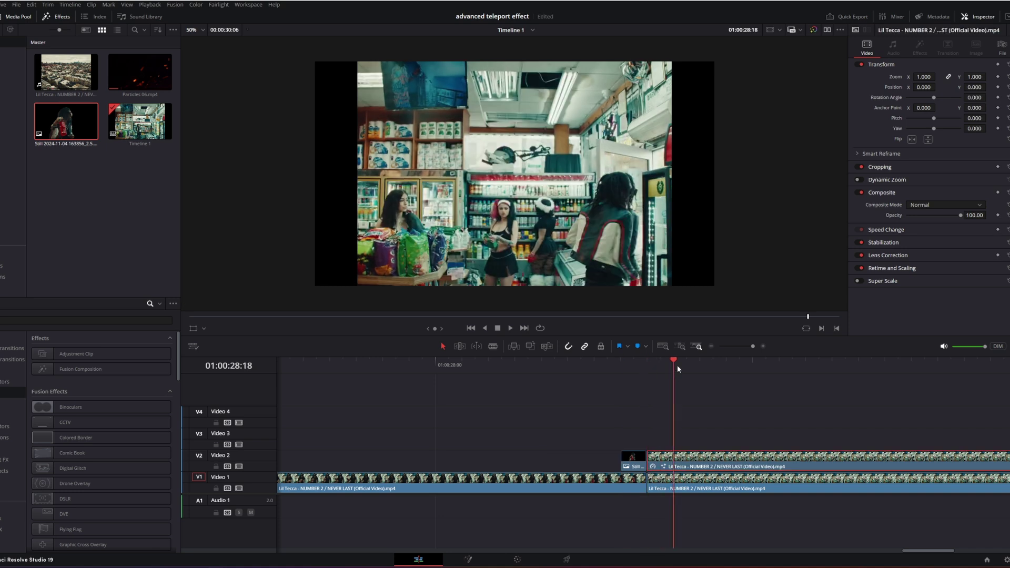
key("ctrl+b")
left_click(687, 459)
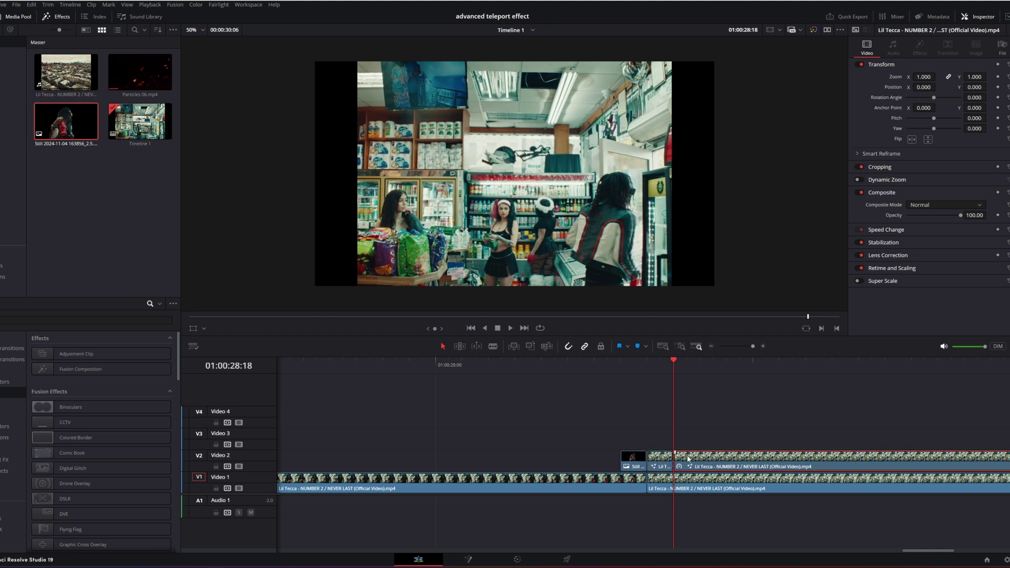
key("Delete")
- Play back the cut and move both short Video 2 clips two frames later so the cutout starts at 01:00:28:16
left_click(556, 368)
key("space")
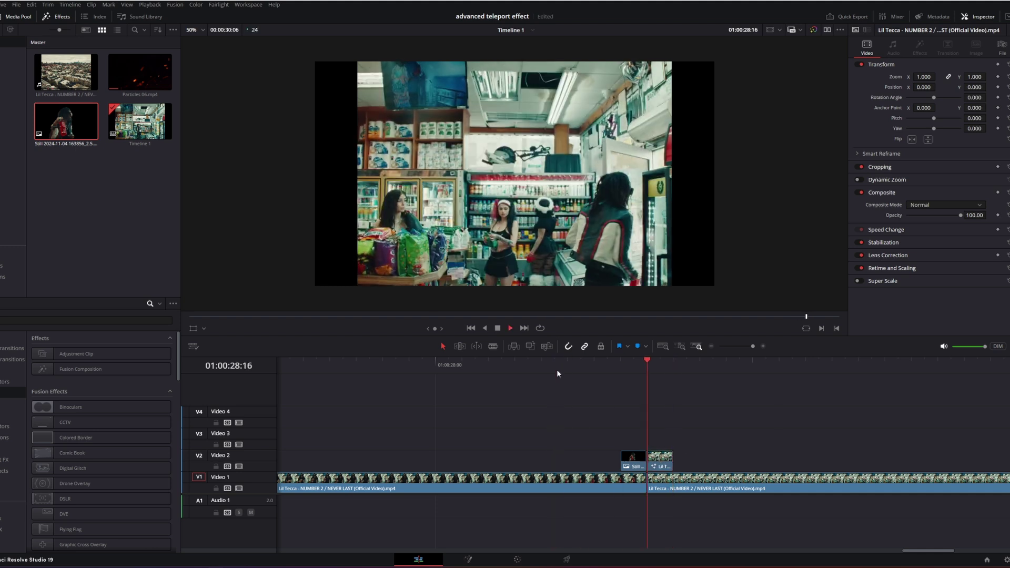
left_click(575, 368)
key("space")
left_click_drag(752, 426, 674, 463)
left_click(665, 436)
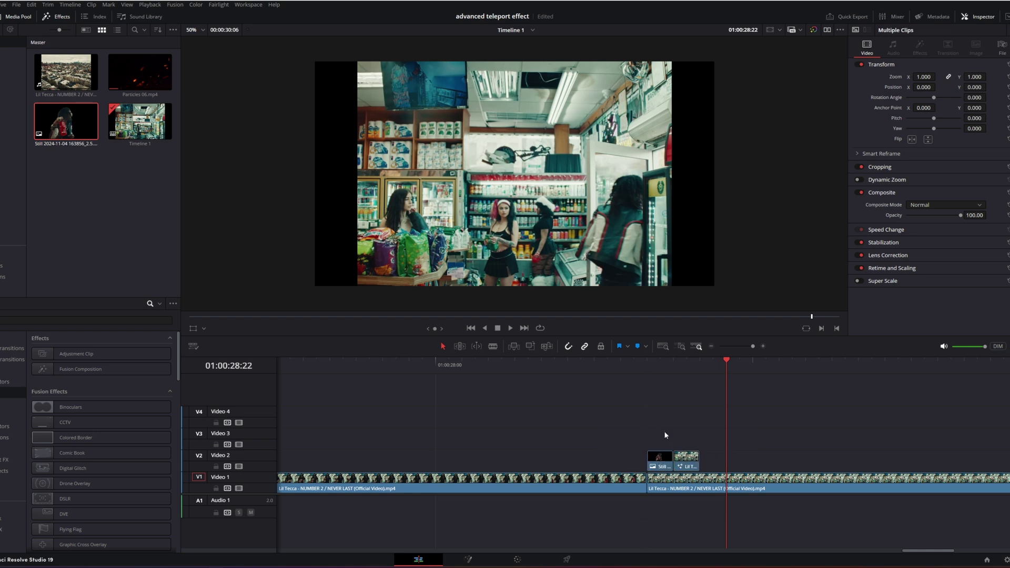
left_click(645, 369)
scroll(631, 371, "right", 2)
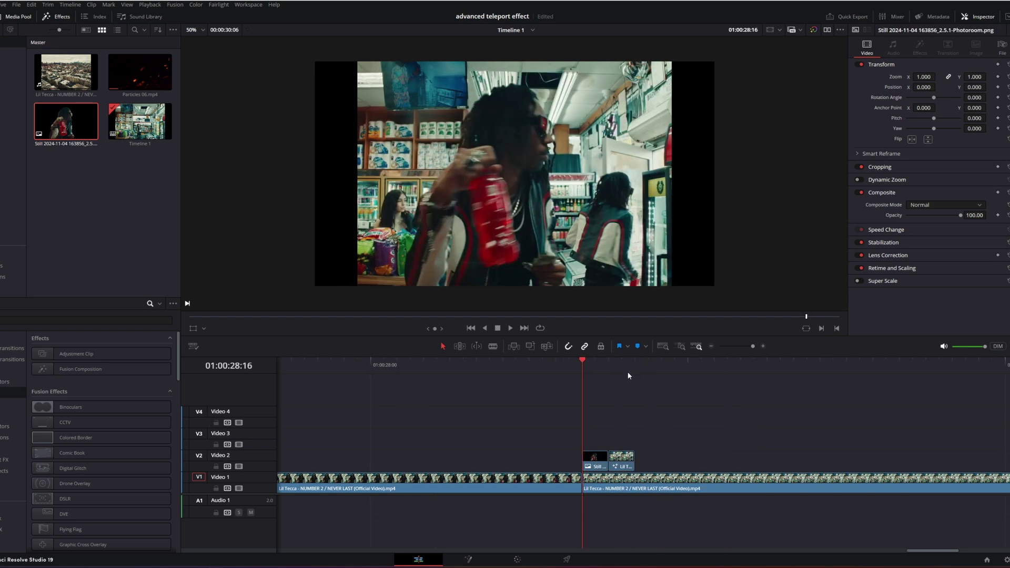
- Open the cutout still in Fusion, add a Transform node and keyframe its Center and Size at frame 6
left_click(588, 460)
left_click(503, 559)
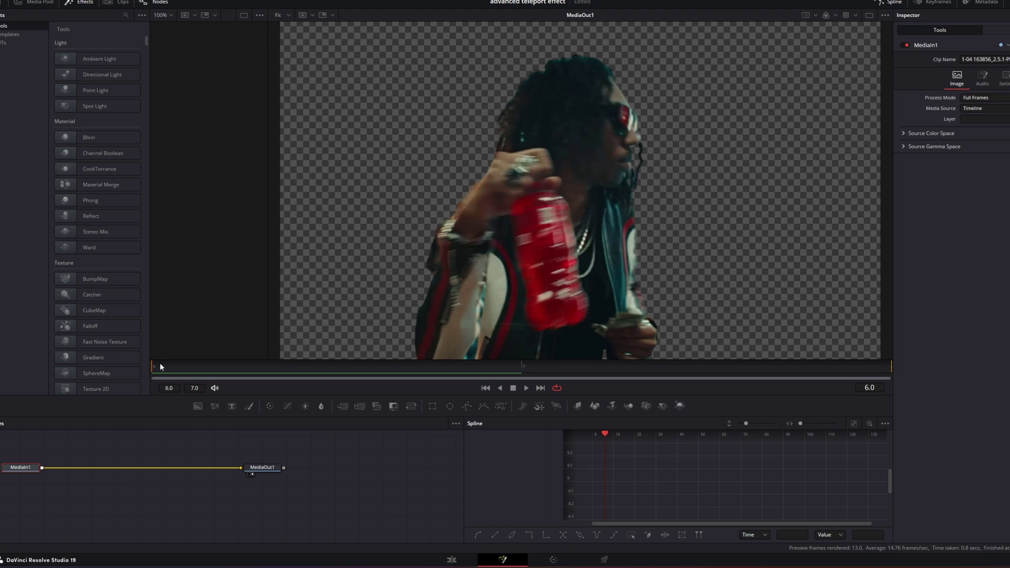
left_click(411, 406)
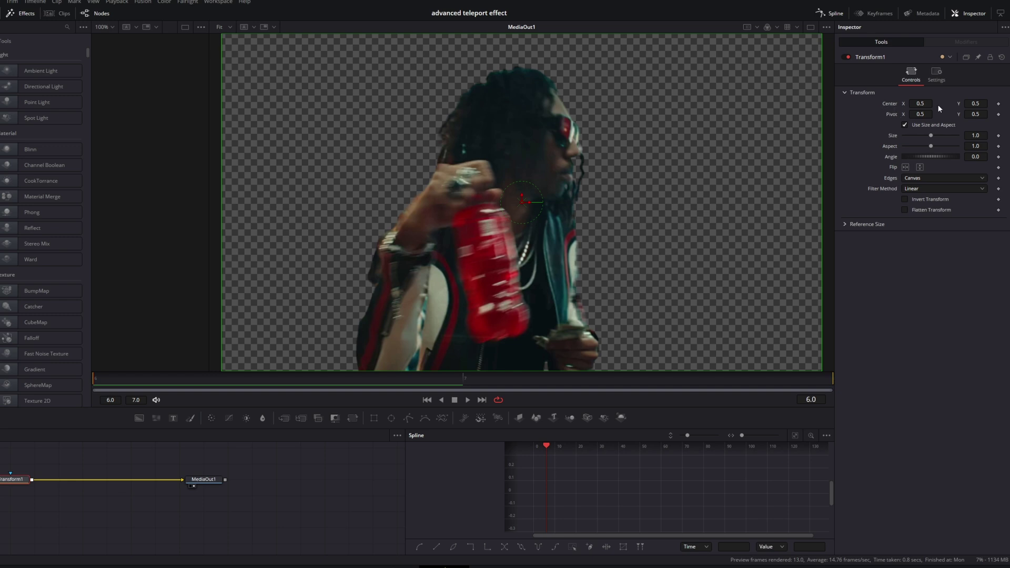
left_click(998, 104)
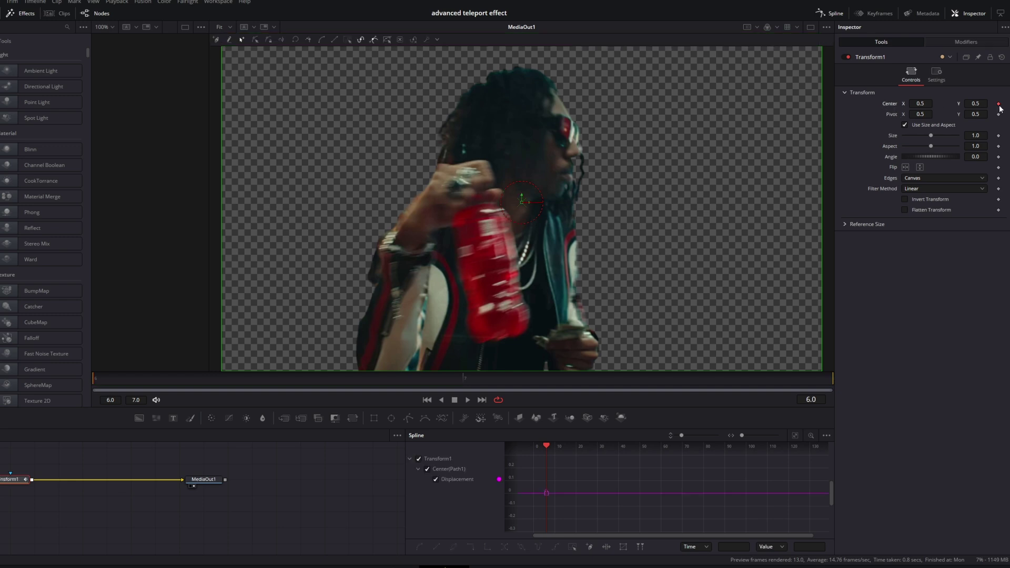
left_click(998, 136)
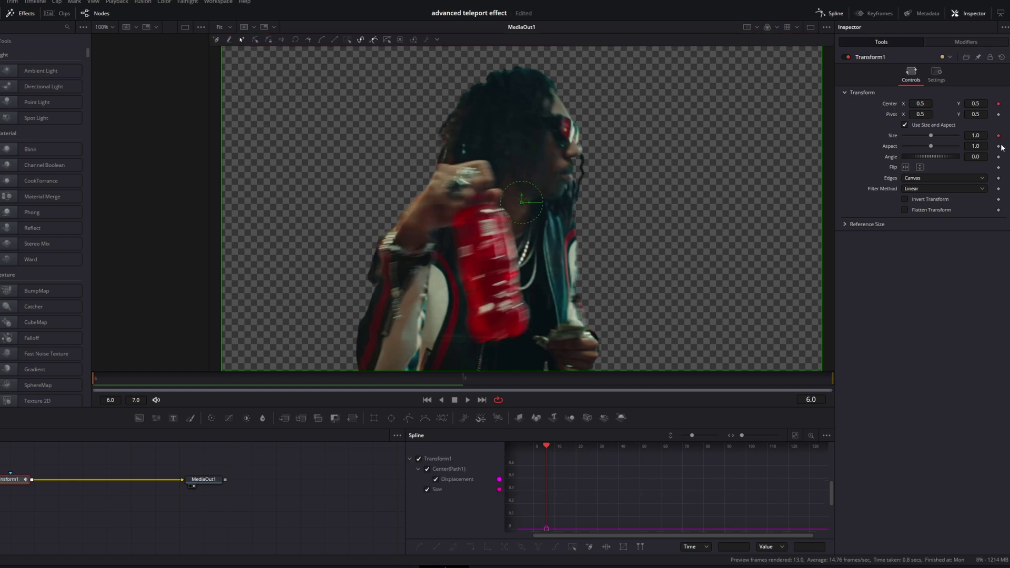
- Enable motion blur on the Transform node with a quality of 8
left_click(935, 78)
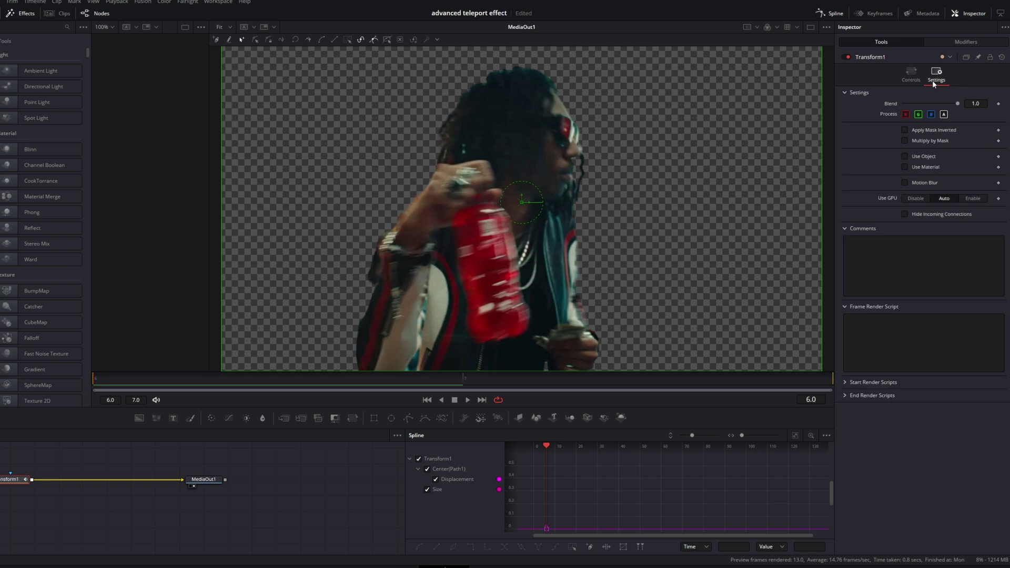
left_click(904, 182)
left_click_drag(913, 193, 947, 194)
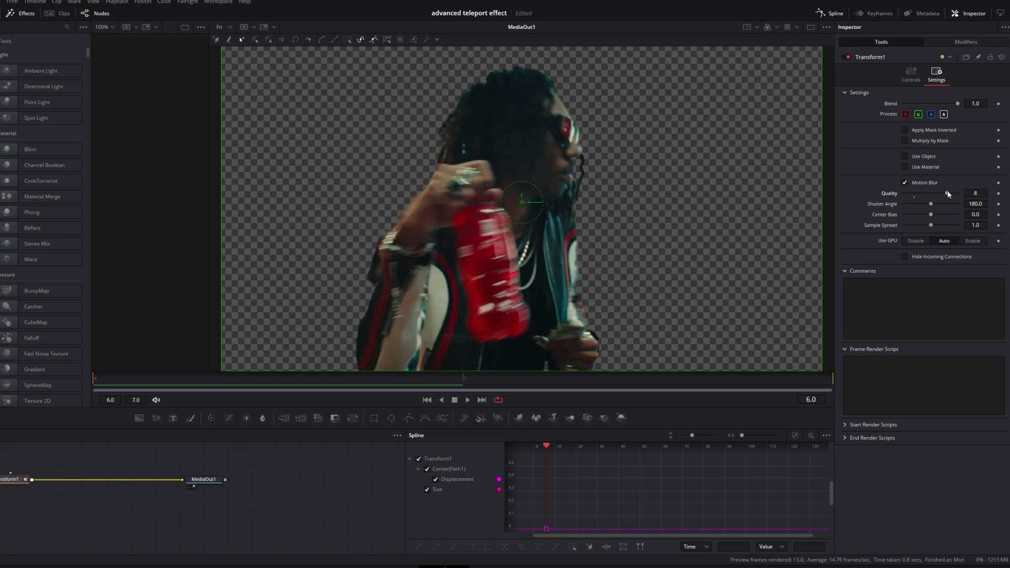
left_click(910, 79)
- At frame 7, keyframe the cutout's Center at X 0.652, Y 0.354 and its Size at 0.731, towards the background performer
left_click(455, 557)
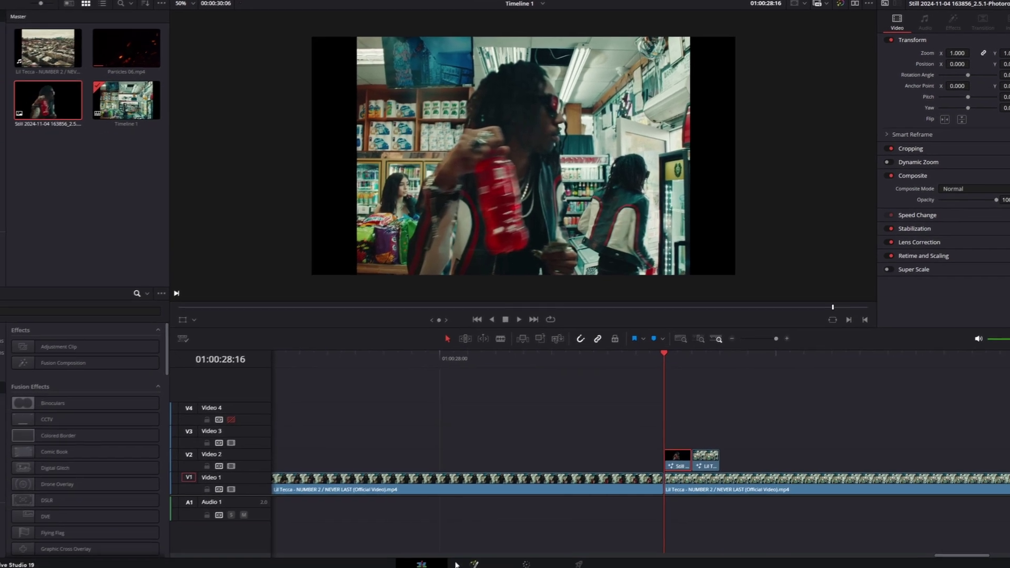
left_click(480, 558)
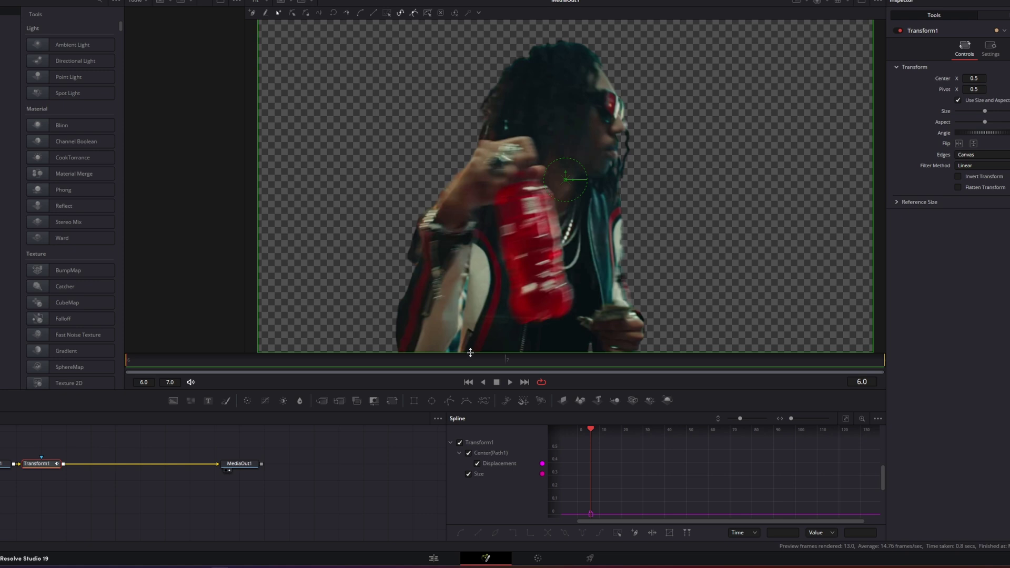
left_click(506, 363)
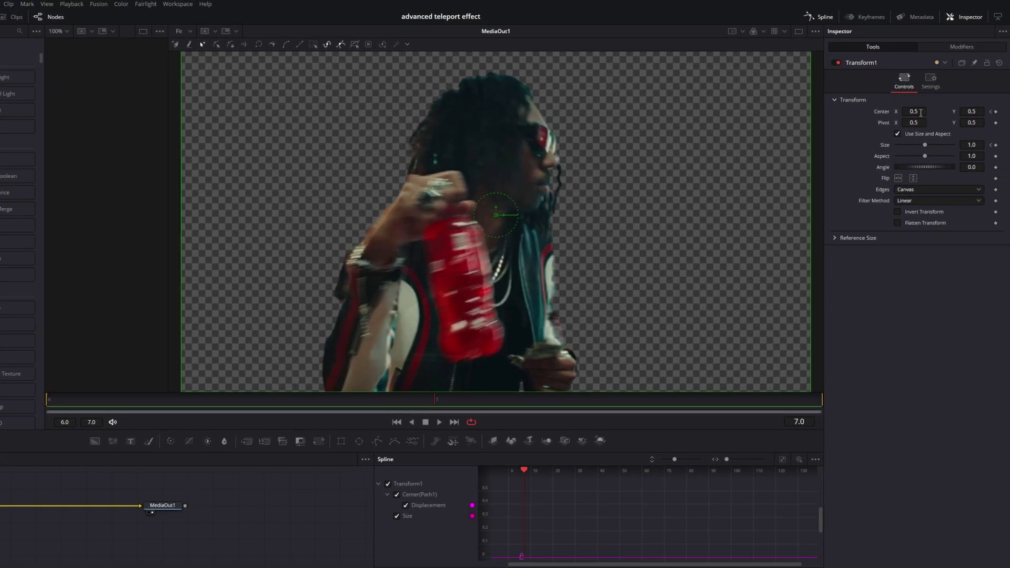
left_click_drag(978, 79, 999, 79)
left_click_drag(925, 111, 953, 142)
left_click_drag(989, 112, 973, 111)
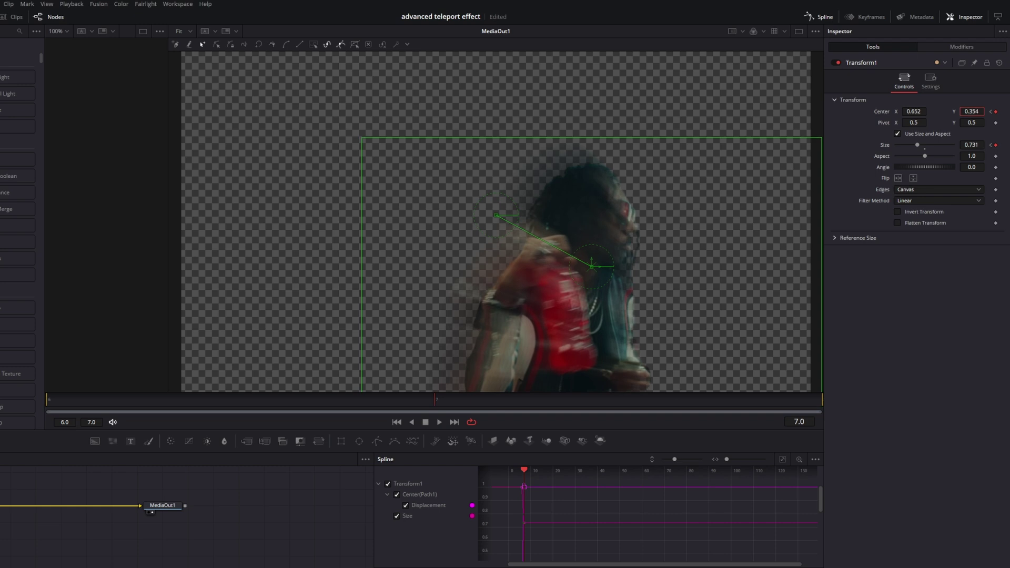
left_click(679, 403)
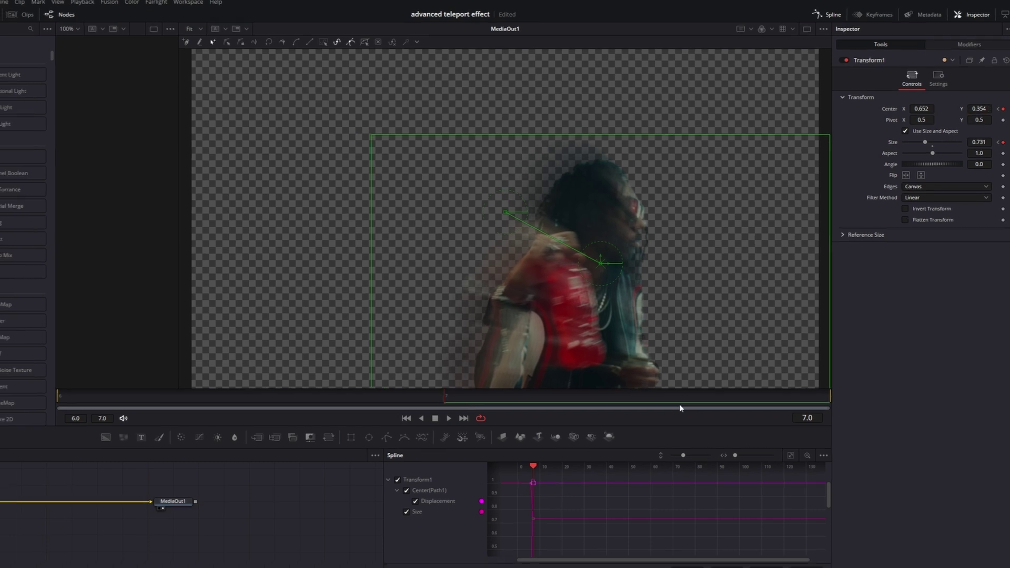
- Shift the cutout's ending Center and Size keyframes to frame 8 by keying them there and removing those at frame 7
left_click(461, 556)
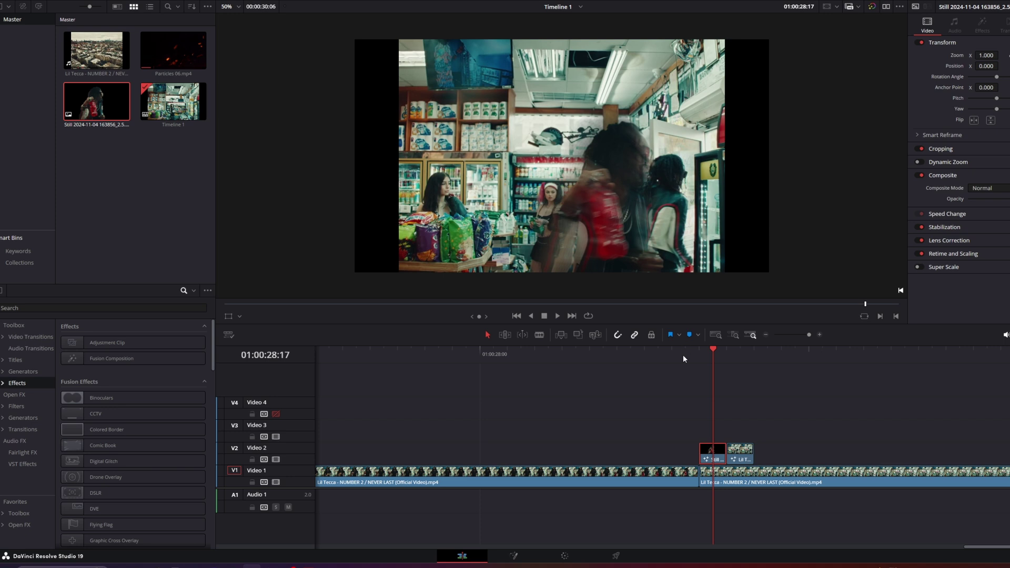
left_click(699, 352)
left_click(712, 360)
left_click(512, 558)
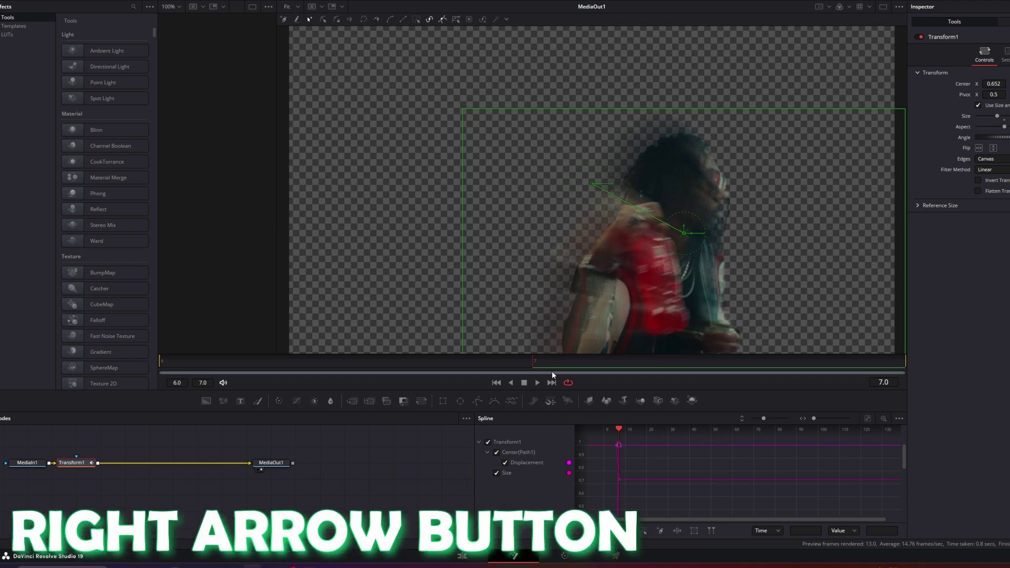
key("Right")
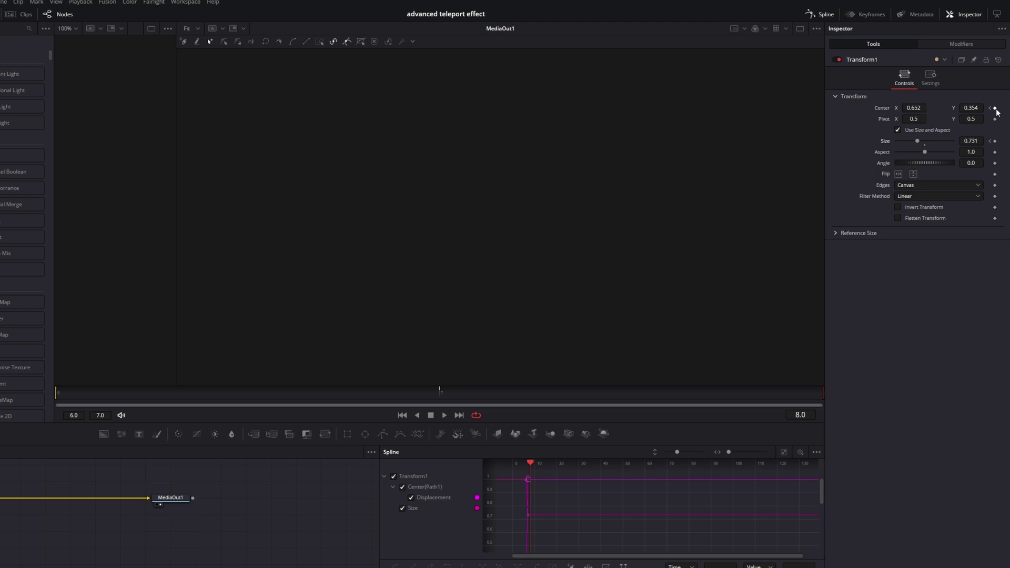
left_click(995, 108)
left_click(446, 393)
left_click(994, 108)
left_click(994, 141)
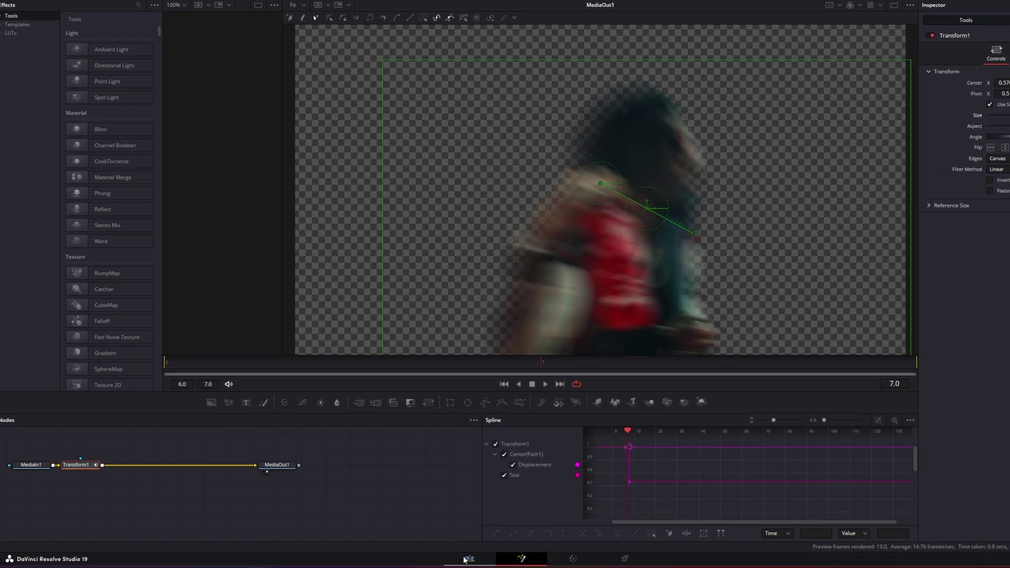
- Return to the Edit page and play back the timeline across the teleport transition
left_click(465, 559)
left_click(676, 361)
key("space")
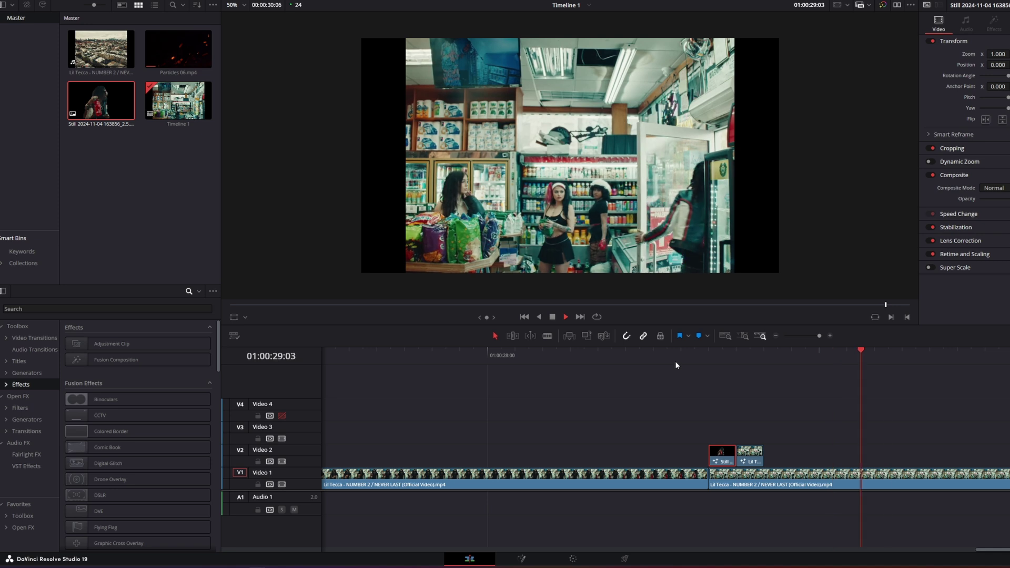
- Open the masked performer clip on Video 2 at 01:00:28:18 in Fusion and add a Transform node after its MediaIn
left_click_drag(674, 360, 736, 365)
left_click(749, 449)
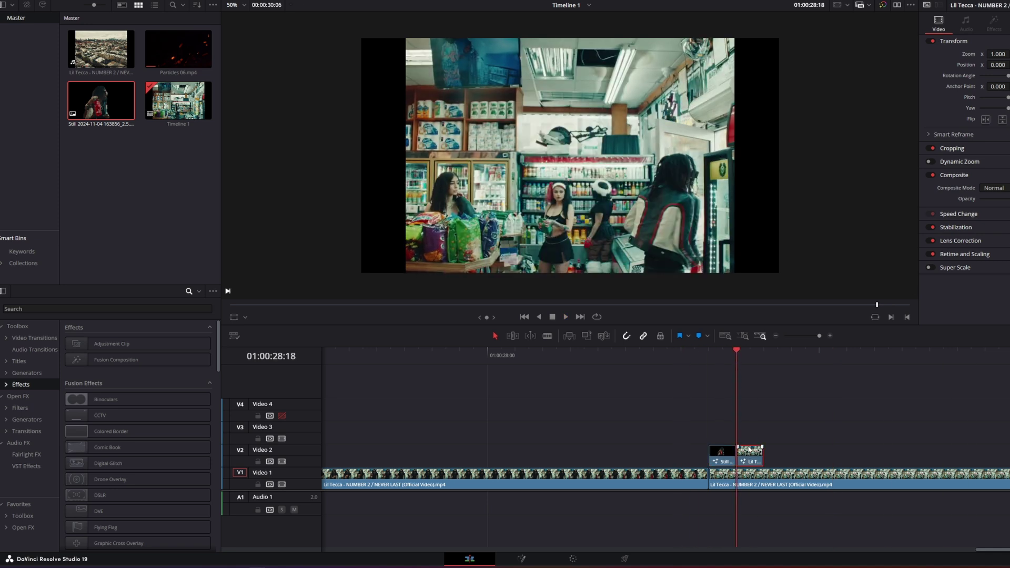
left_click(522, 558)
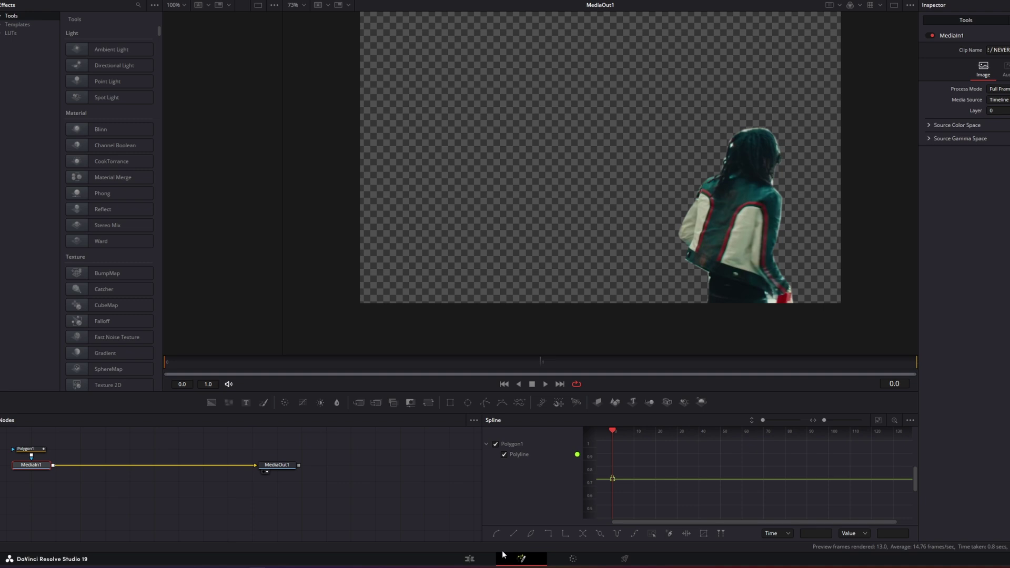
left_click(428, 403)
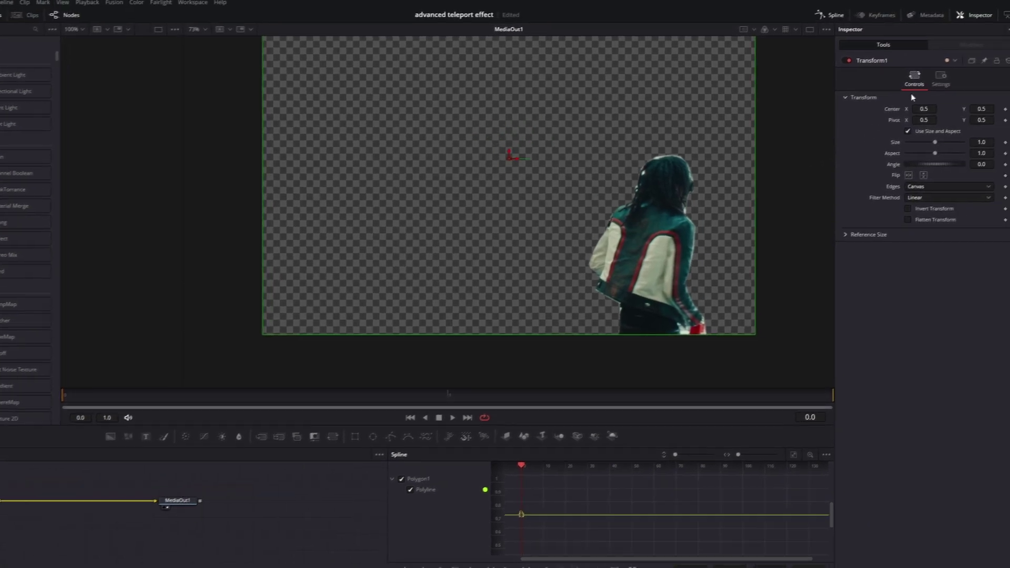
- Enable motion blur on the masked clip's Transform node
left_click(938, 84)
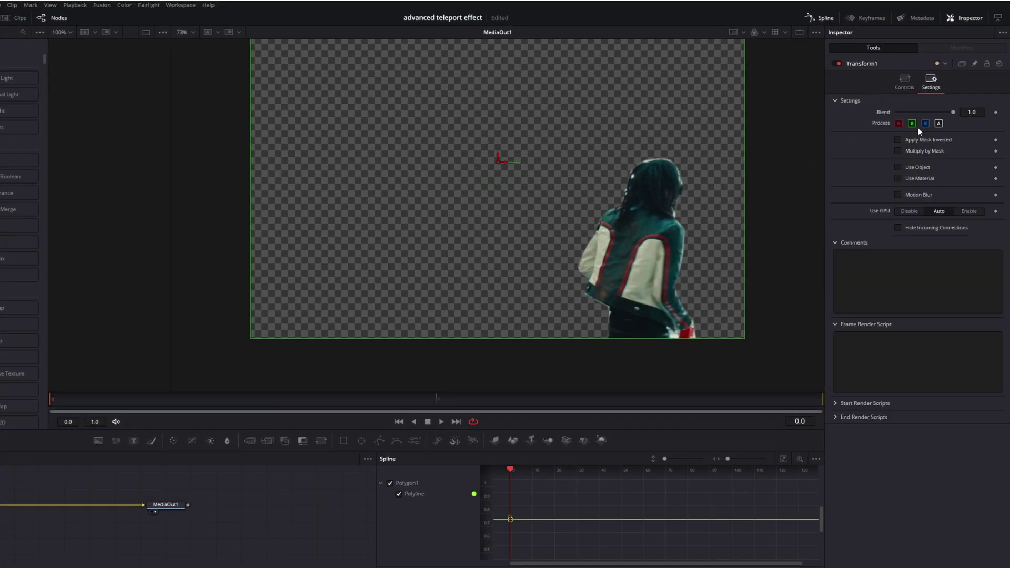
left_click(897, 196)
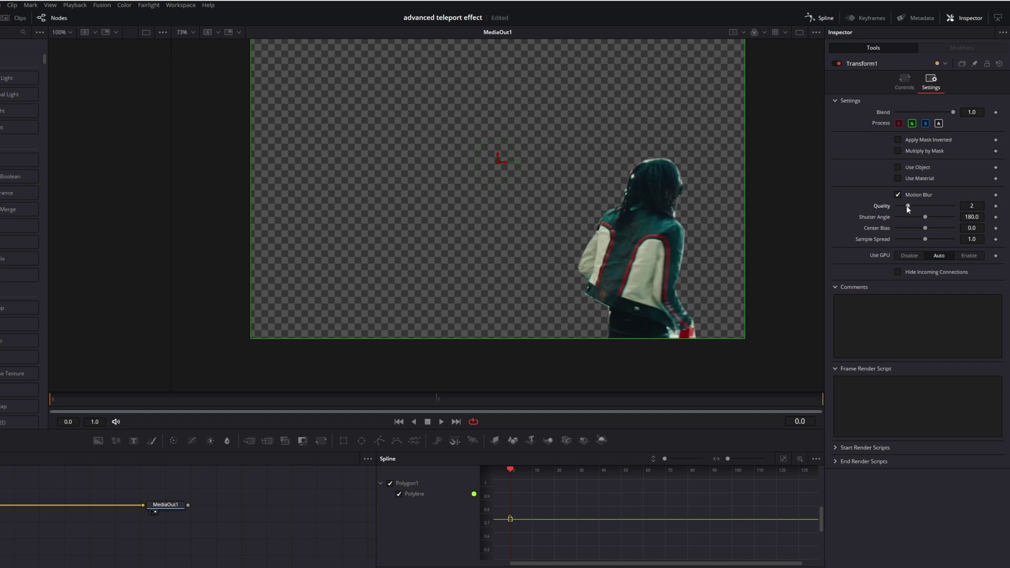
left_click(905, 82)
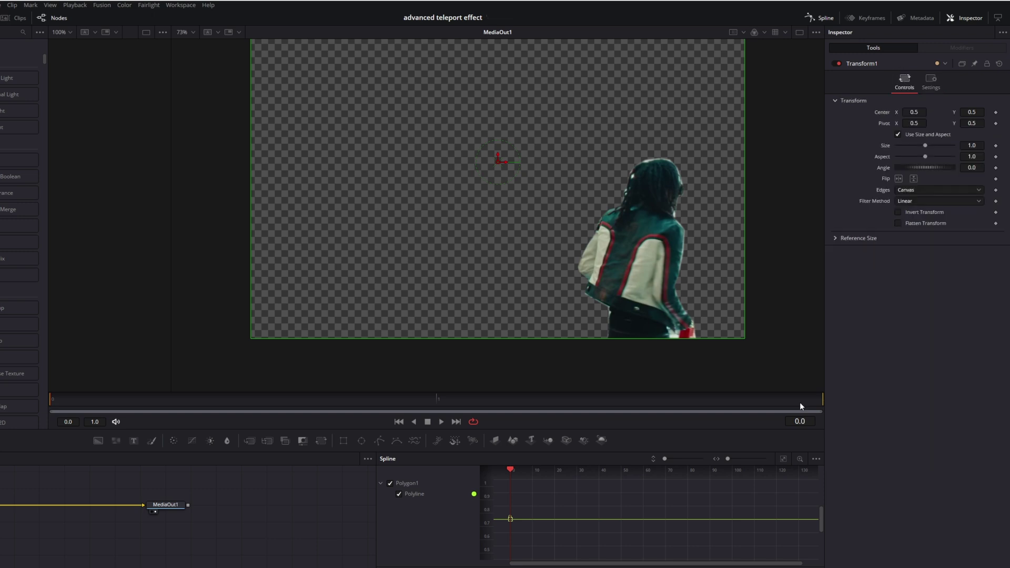
- Animate the masked cutout's Center and Size from a shifted, enlarged start at frame 0 to X 0.5, Y 0.5 and Size 1.0 at frame 2
key("Right")
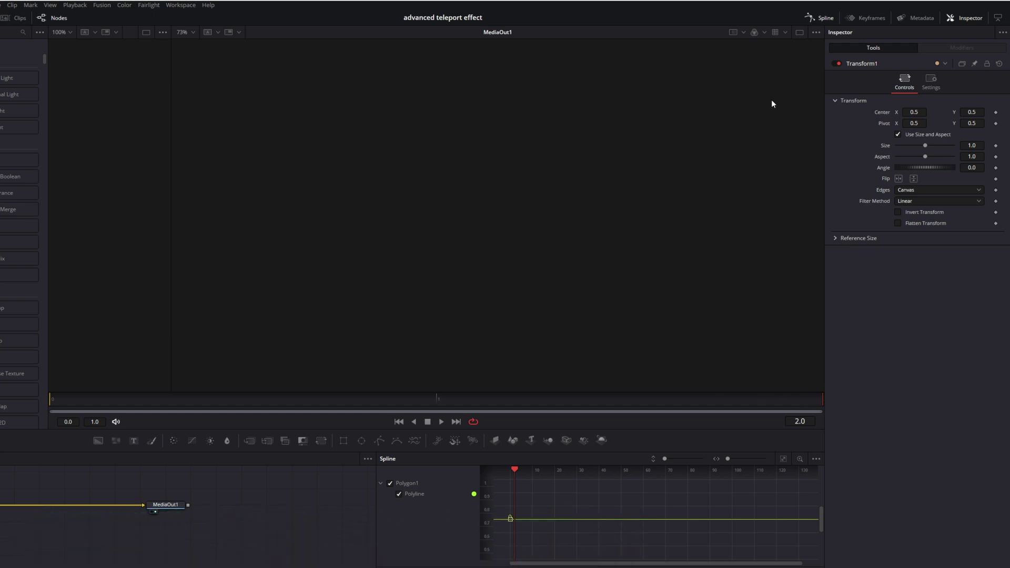
left_click(996, 113)
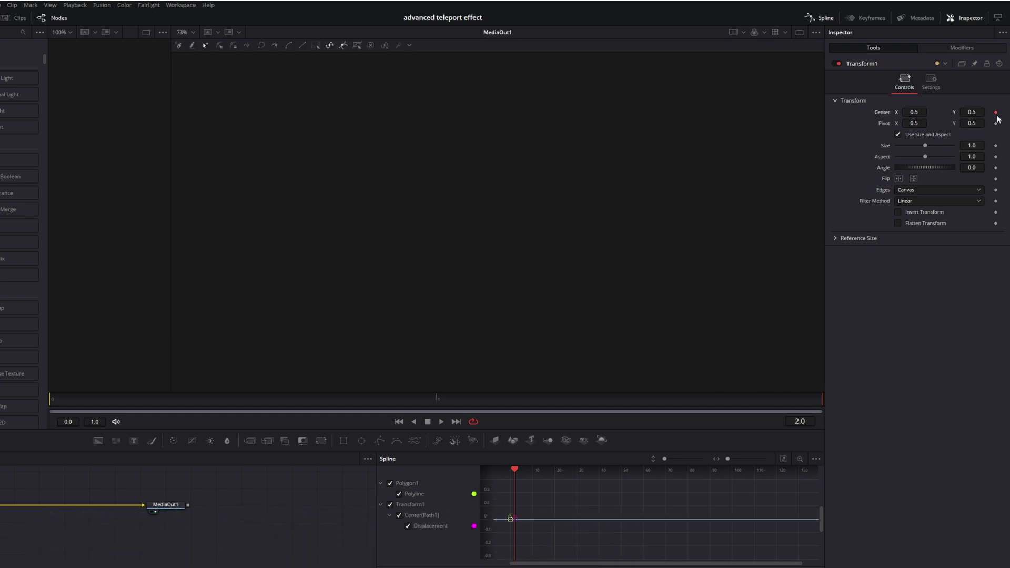
left_click(996, 145)
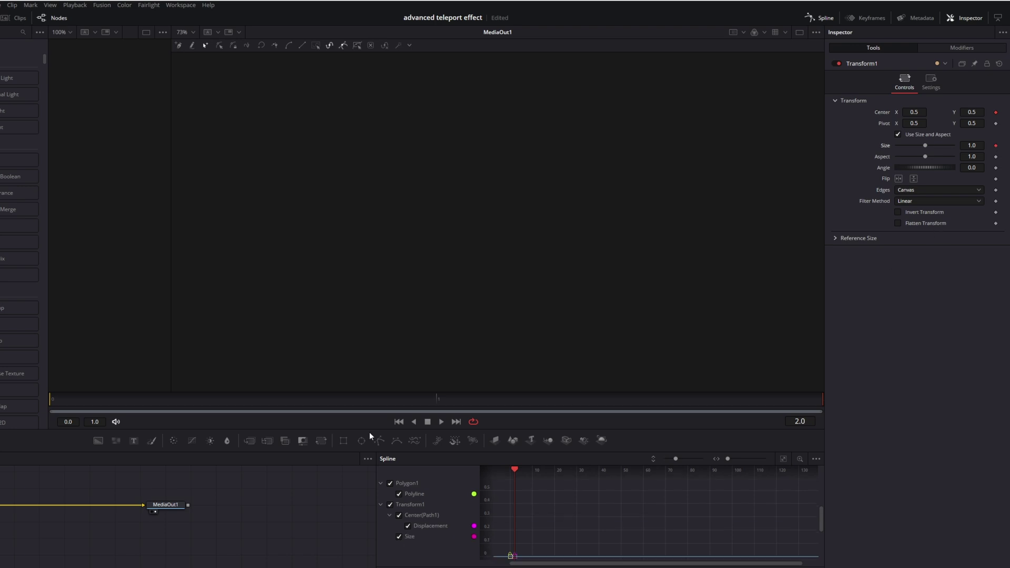
left_click(155, 395)
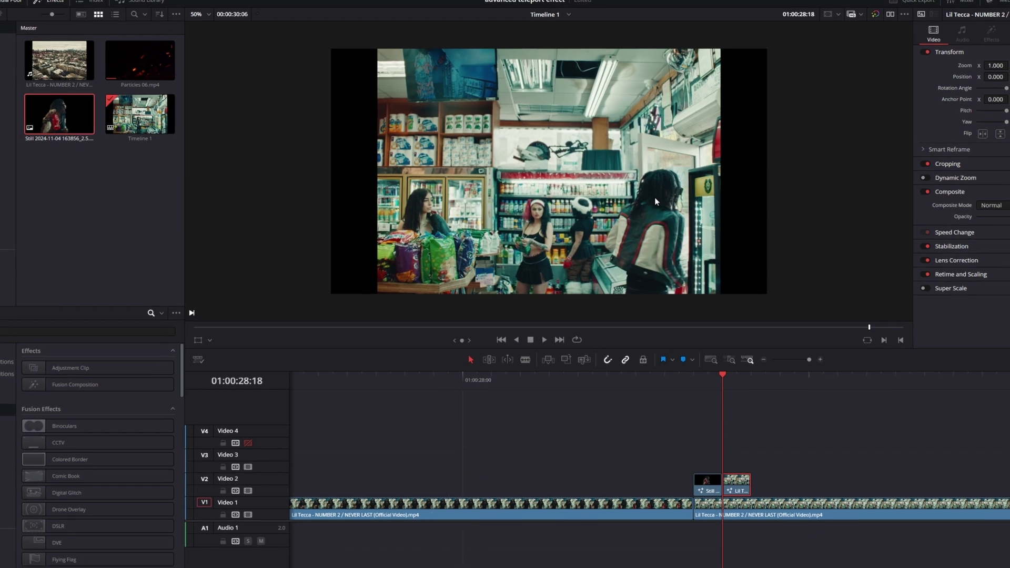
left_click(508, 556)
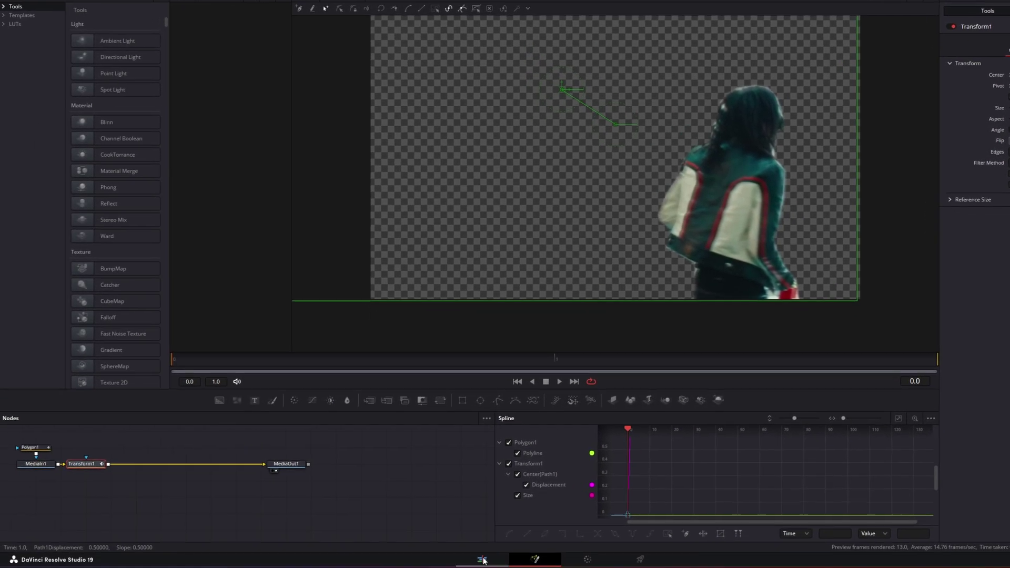
- Return to the Edit page and compare the cutout's position frame by frame around 01:00:28:17 and 01:00:28:18
left_click(482, 559)
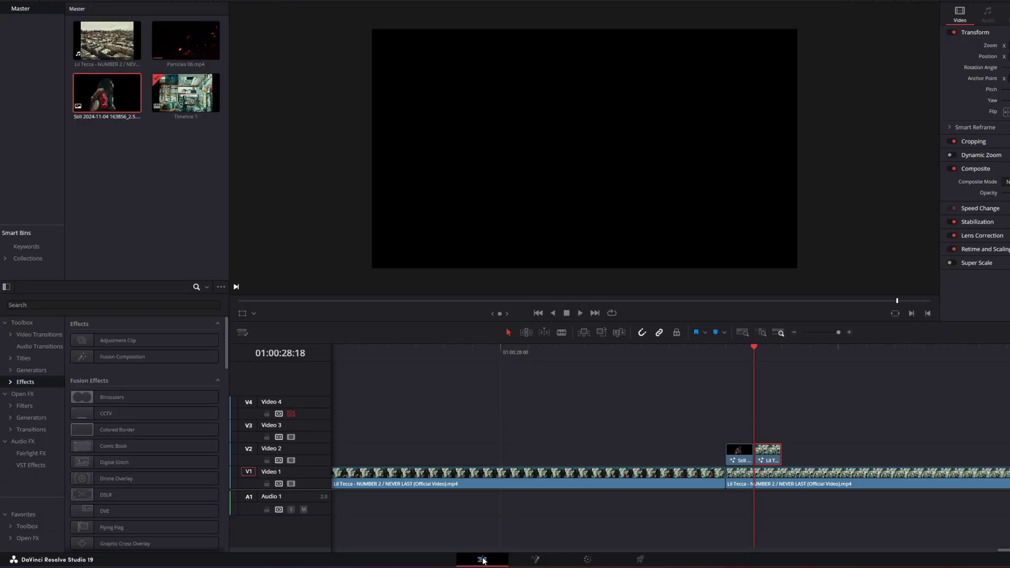
left_click_drag(734, 354, 748, 352)
key("Left")
key("Left")
key("Left")
key("Left")
key("Right")
key("Right")
key("Right")
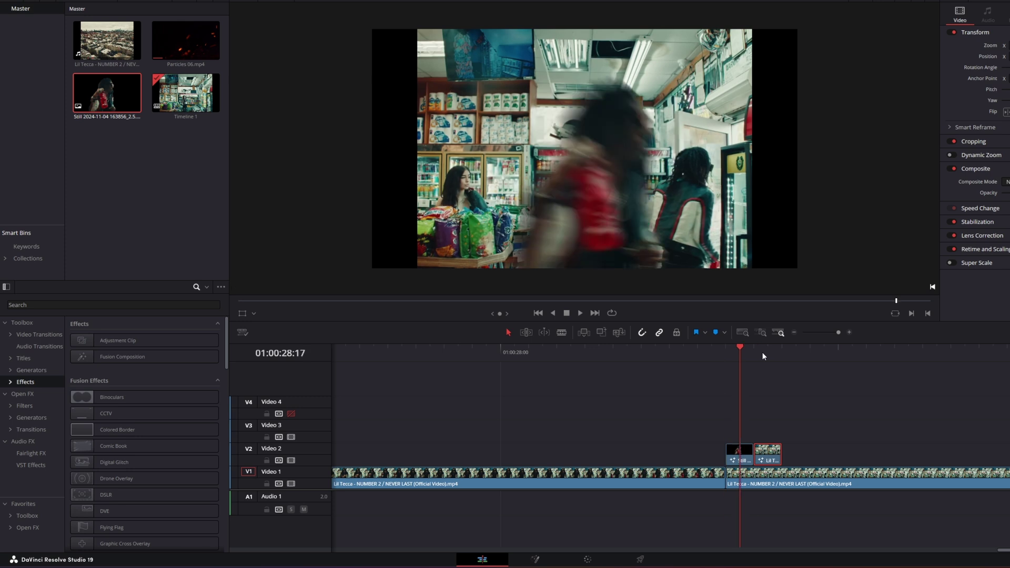
key("Right")
key("Right")
key("Left")
key("Left")
key("Right")
key("Left")
key("Right")
key("Left")
key("Right")
key("Left")
key("Right")
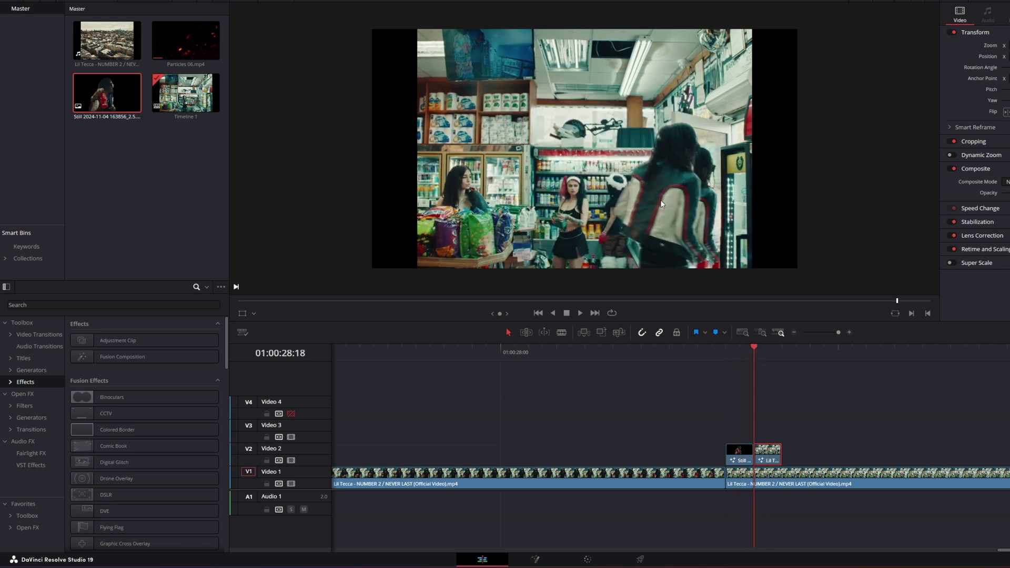
key("Left")
key("Right")
key("Left")
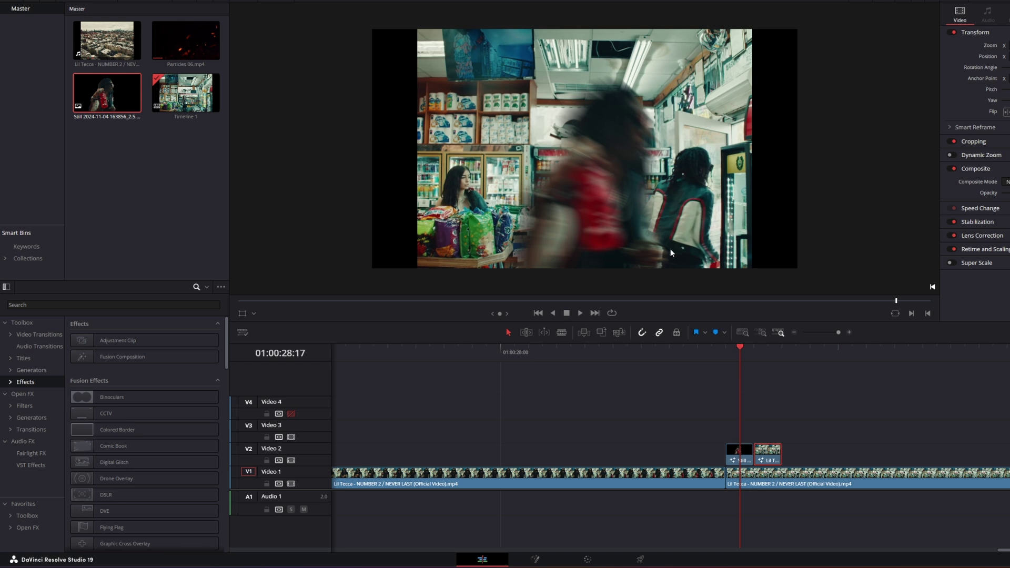
key("Right")
- Set the masked cutout's starting keyframes at frame 0 to Center X 0.273, Y 0.634 and Size 1.3, and play back the transition
left_click(533, 557)
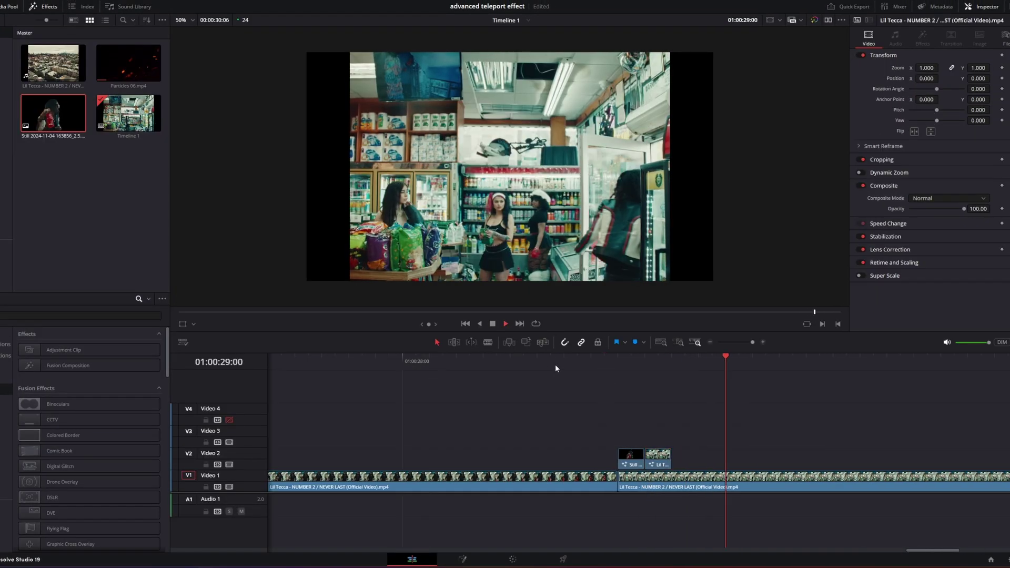
left_click(490, 362)
key("space")
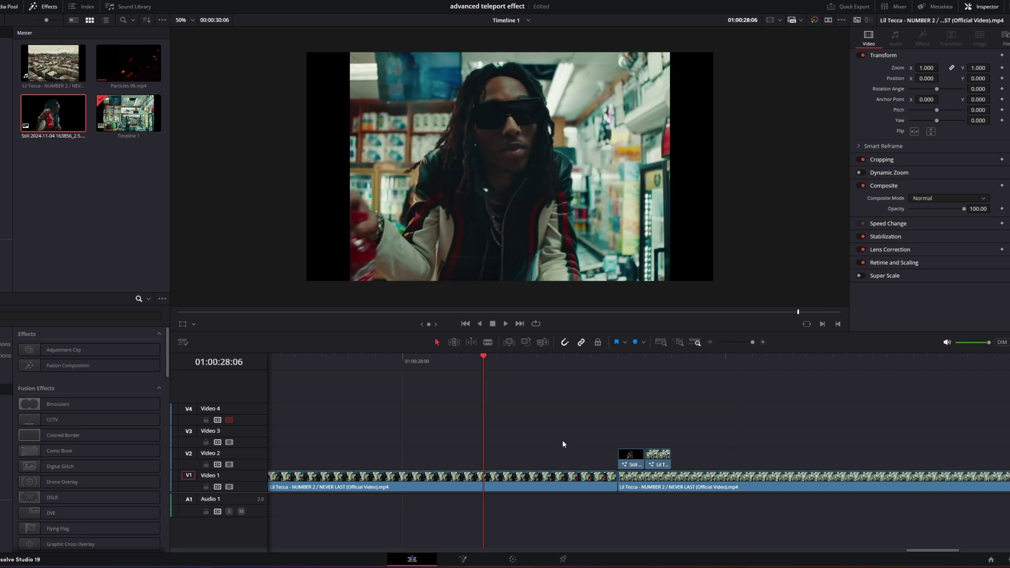
- Extend the beginning of the background clip on Video 1 by four frames at the teleport cut
left_click(644, 485)
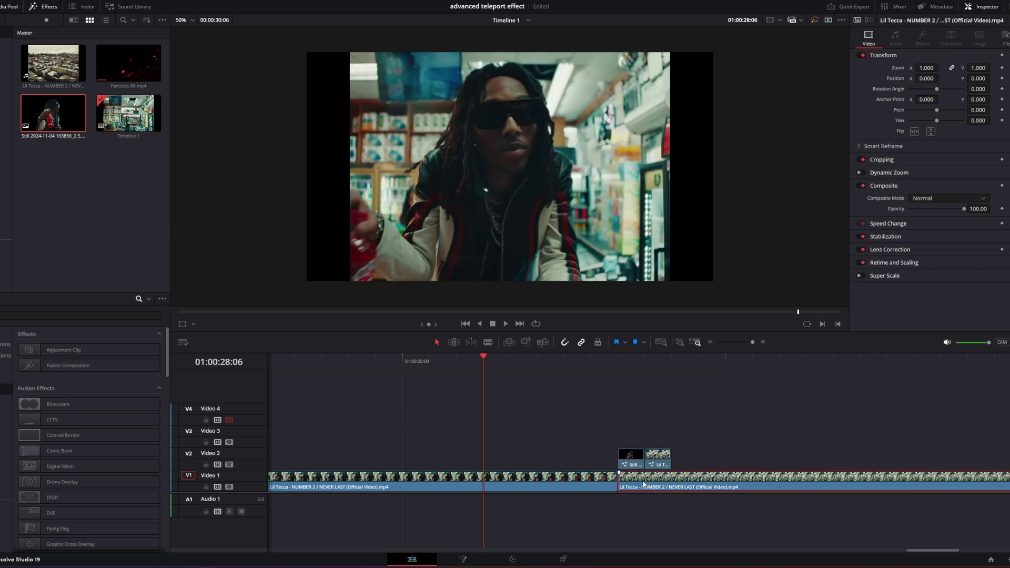
mouse_move(636, 484)
left_mouse_down()
mouse_move(690, 485)
mouse_move(619, 479)
left_mouse_up()
- Scrub and step through the teleport from 01:00:28:14 to 01:00:28:21 to examine how the two cutouts line up
left_click(603, 364)
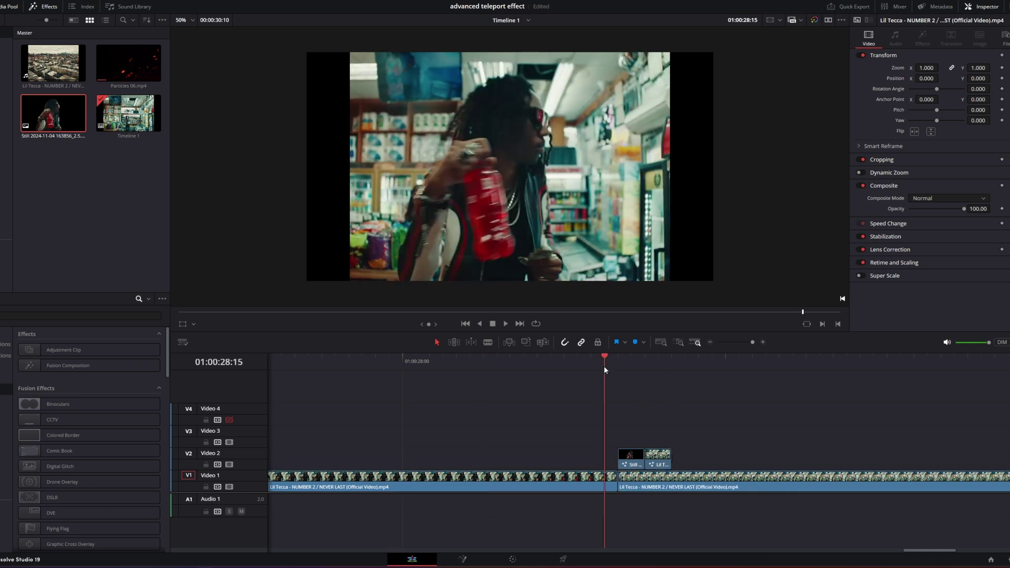
left_click_drag(650, 368, 531, 367)
left_click_drag(618, 366, 590, 365)
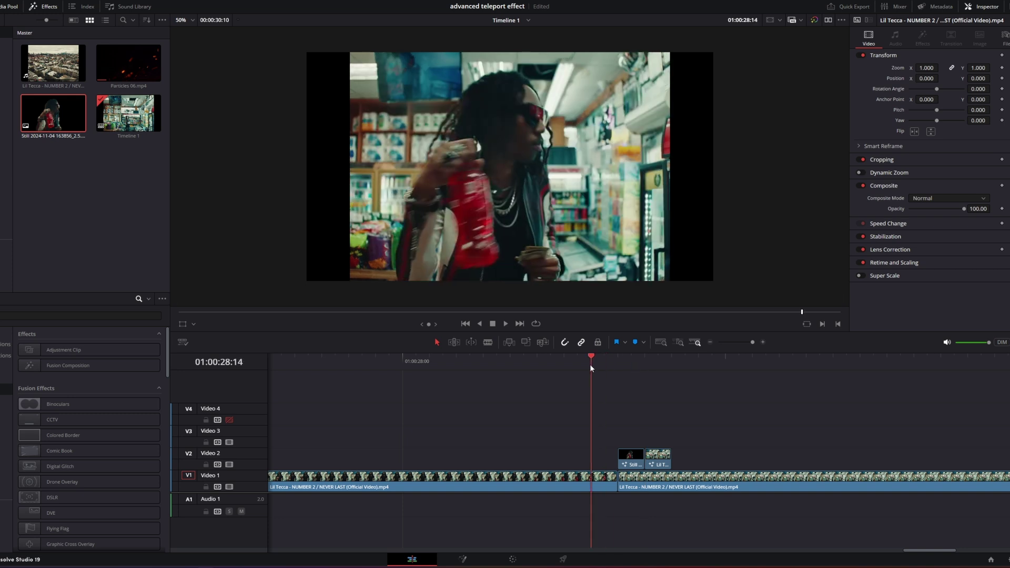
key("Right")
key("Right")
key("Right")
key("Right")
key("Right")
key("Right")
key("Right")
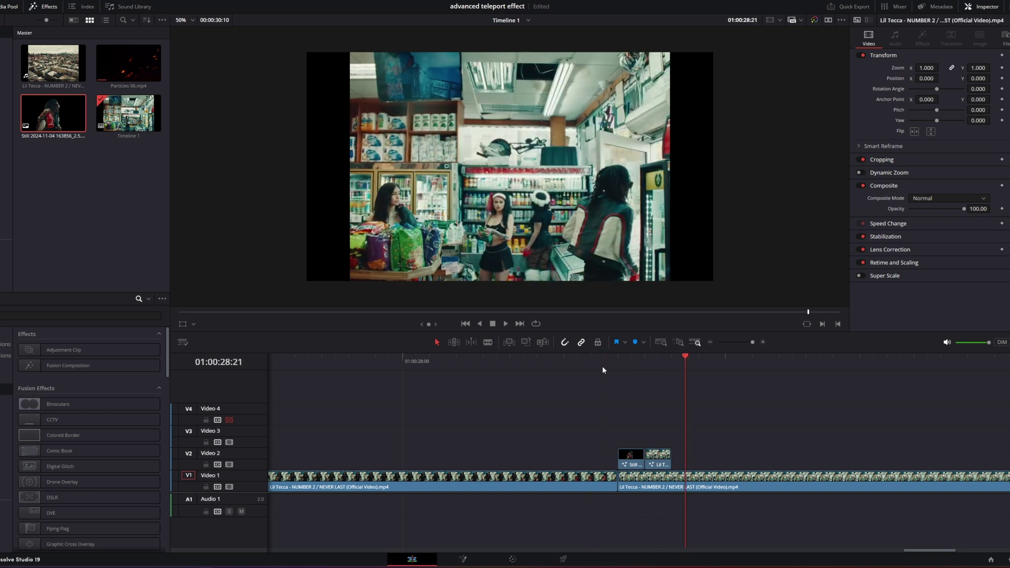
key("Left")
key("Left")
key("Left")
key("Left")
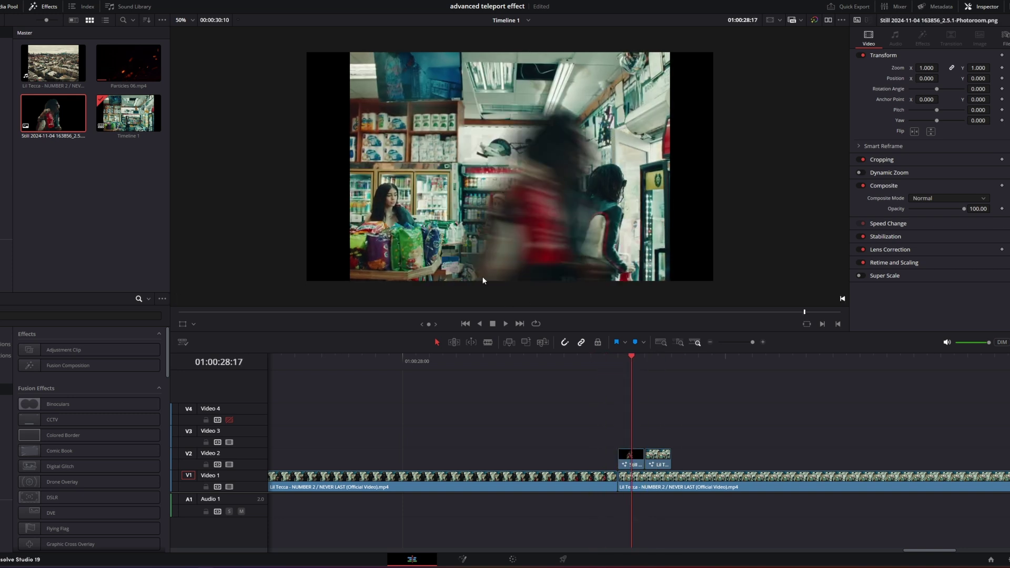
key("Right")
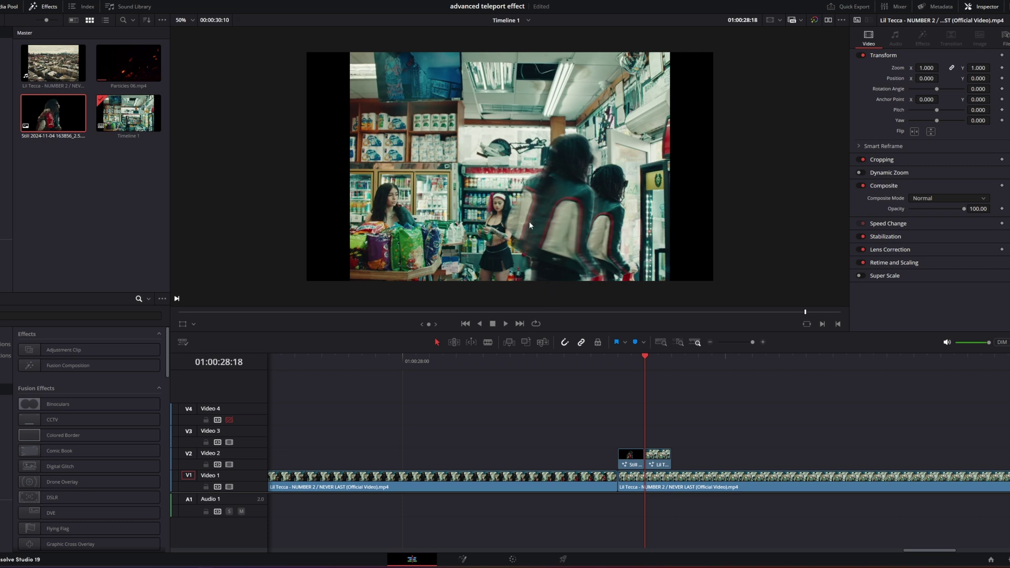
- Open the masked performer clip on Video 2 in Fusion and add a Directional Blur node after Transform1
left_click(658, 453)
left_click(463, 561)
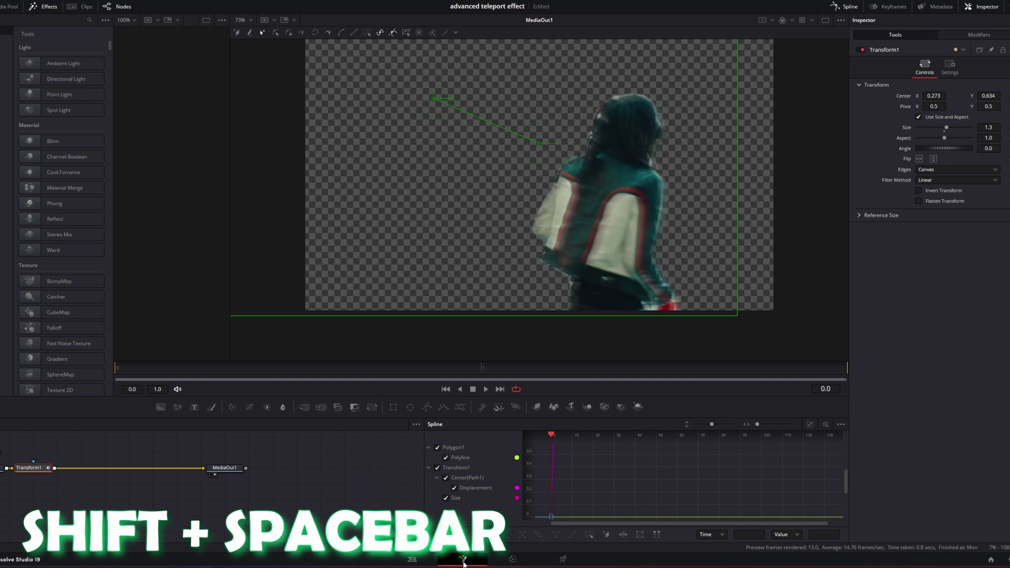
key("shift+space")
type("d")
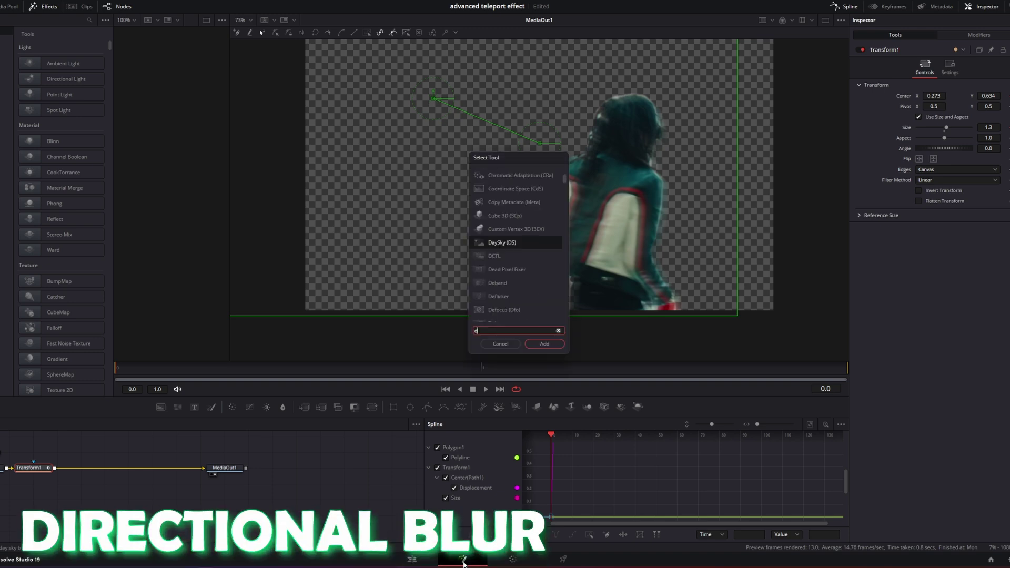
type("irect")
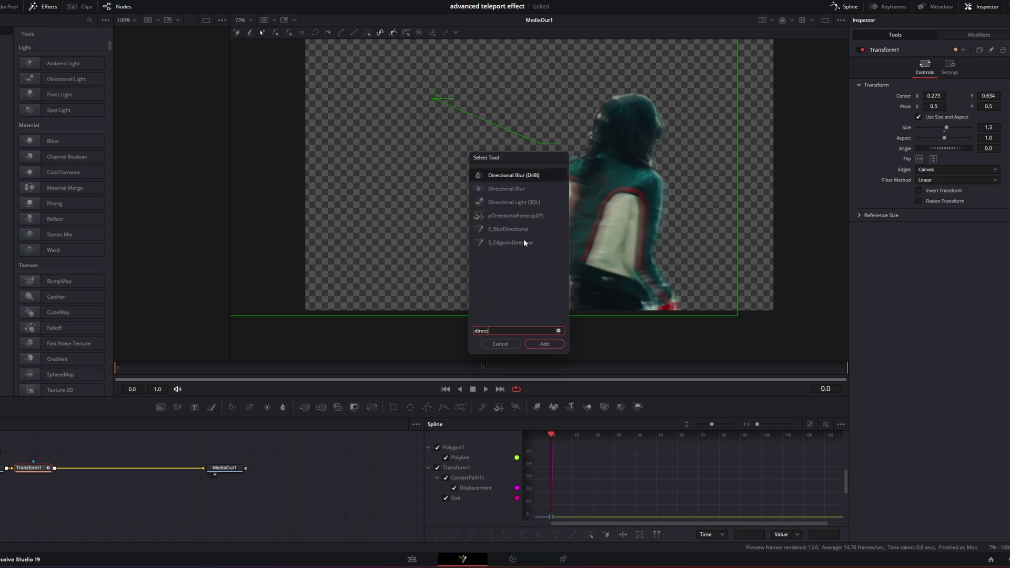
left_click(515, 175)
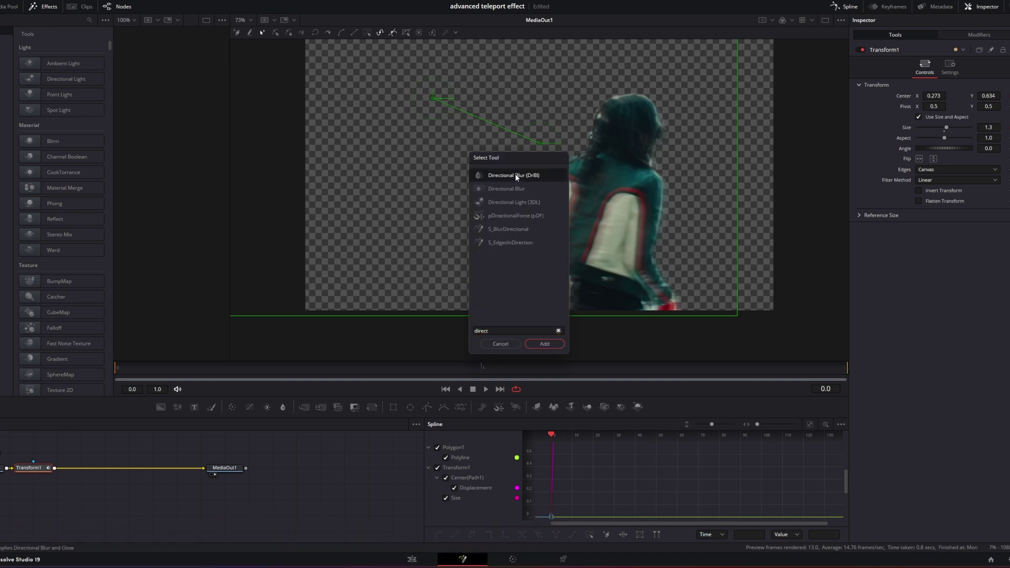
left_click(536, 346)
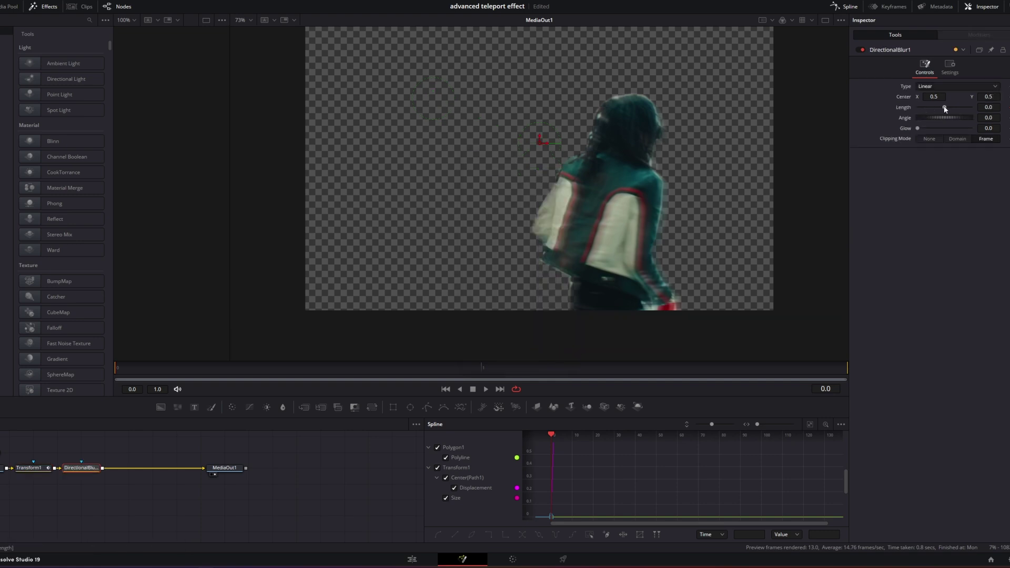
- Set the Directional Blur's Length to 0.051 and adjust its Angle to follow the cutout's diagonal movement
left_click_drag(945, 108, 959, 107)
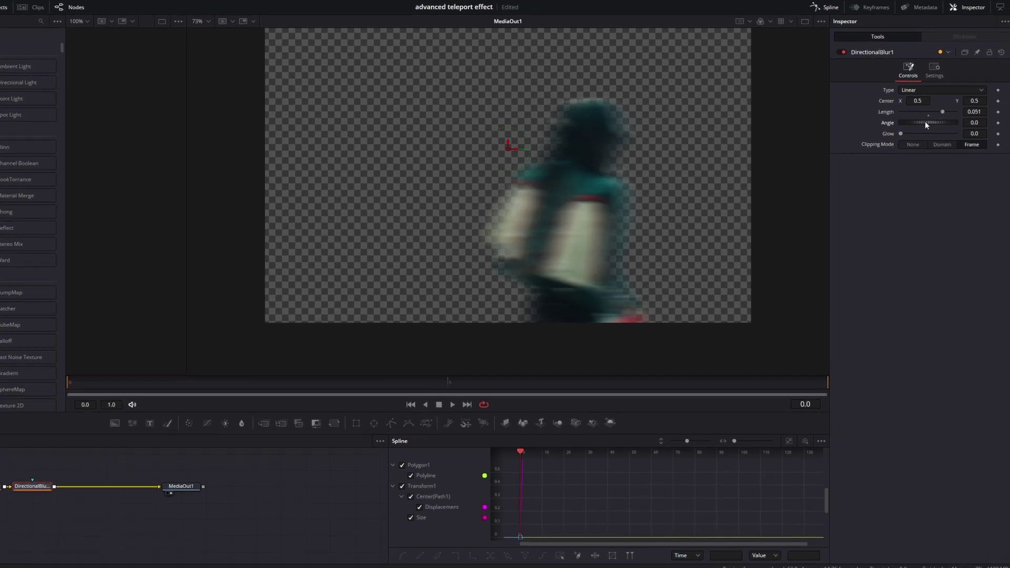
left_click_drag(977, 123, 957, 123)
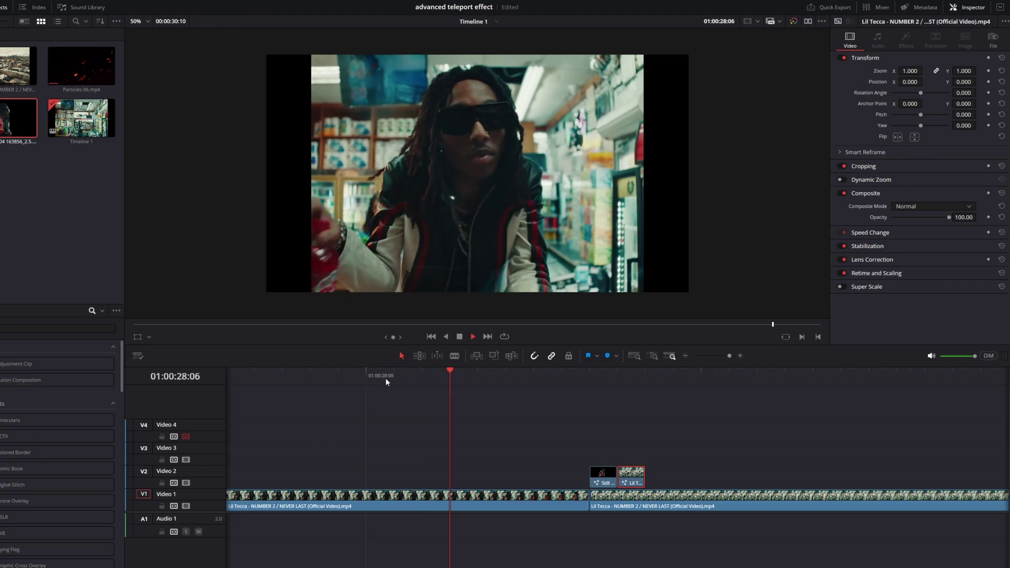
- Play back the teleport transition on the Edit page to check the directional blur
left_click(385, 377)
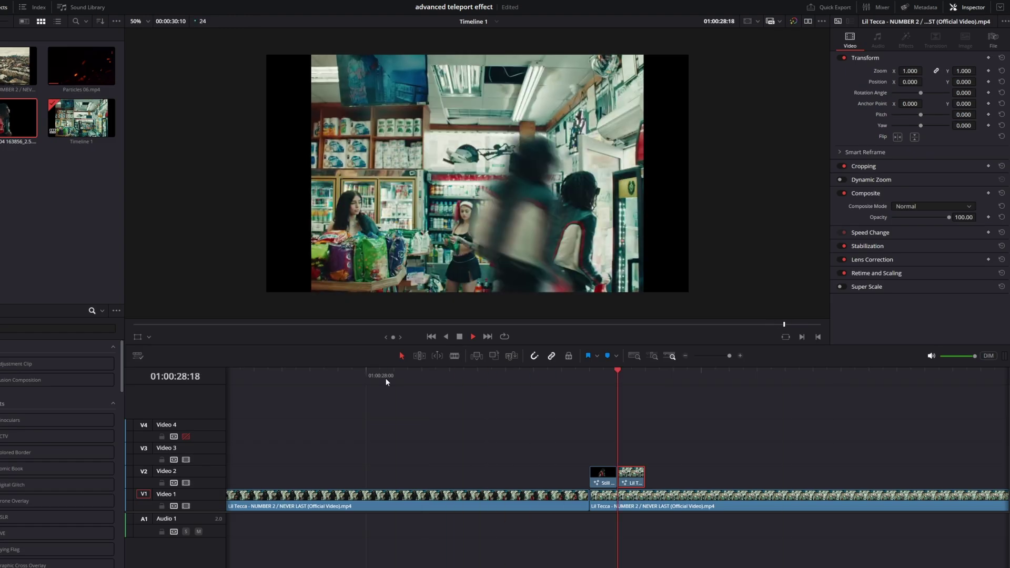
left_click(389, 376)
key("space")
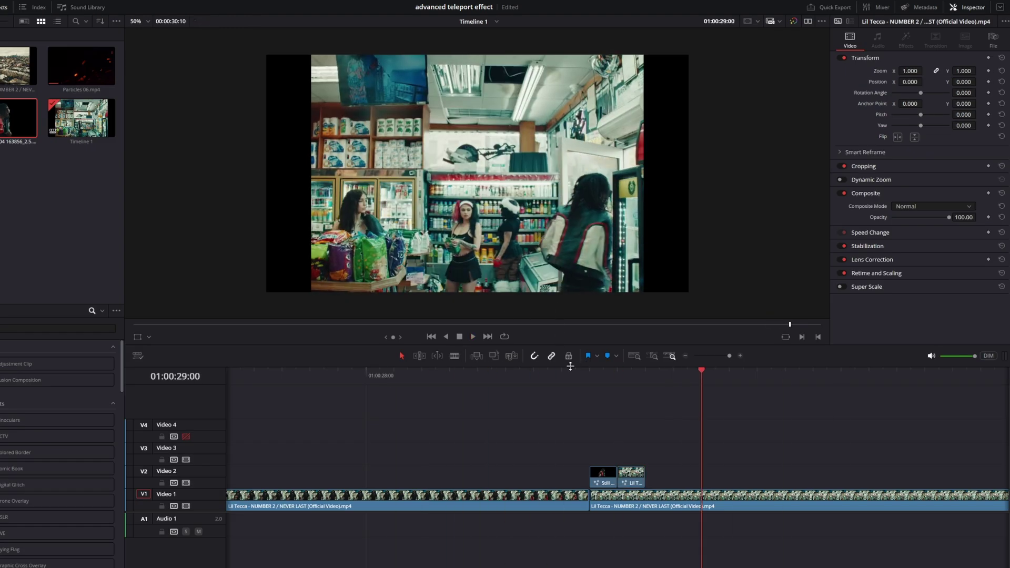
- Extend the end of the masked clip on Video 2 by one frame to 01:00:28:21 and review the transition
left_click_drag(570, 371, 641, 380)
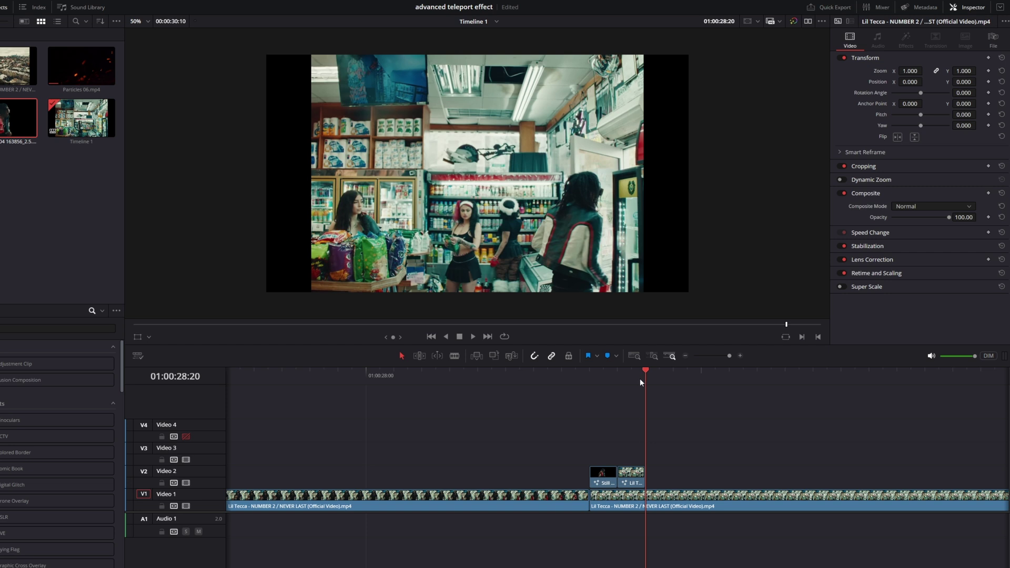
key("Right")
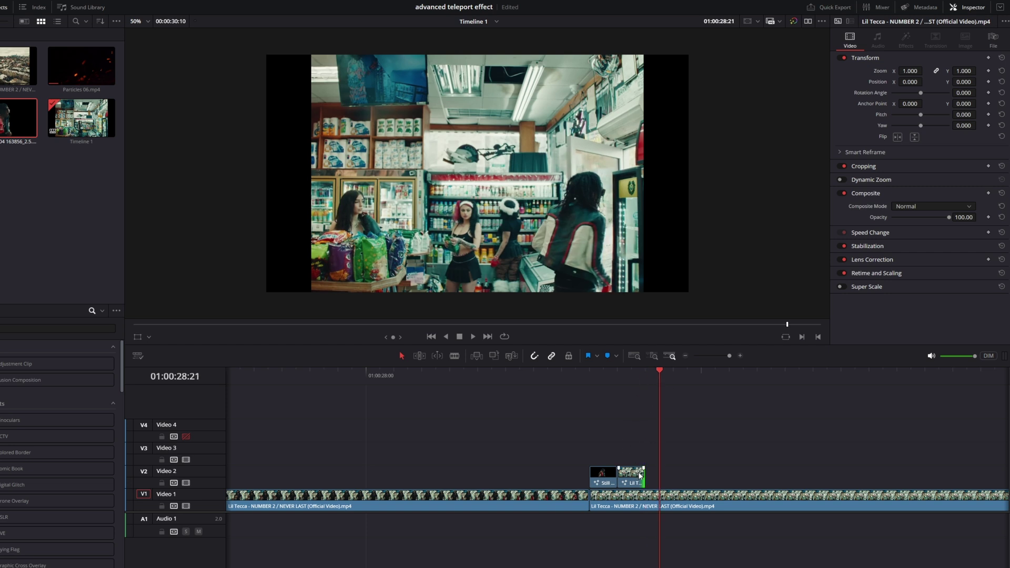
left_click_drag(640, 476, 657, 472)
left_click_drag(493, 377, 670, 391)
key("space")
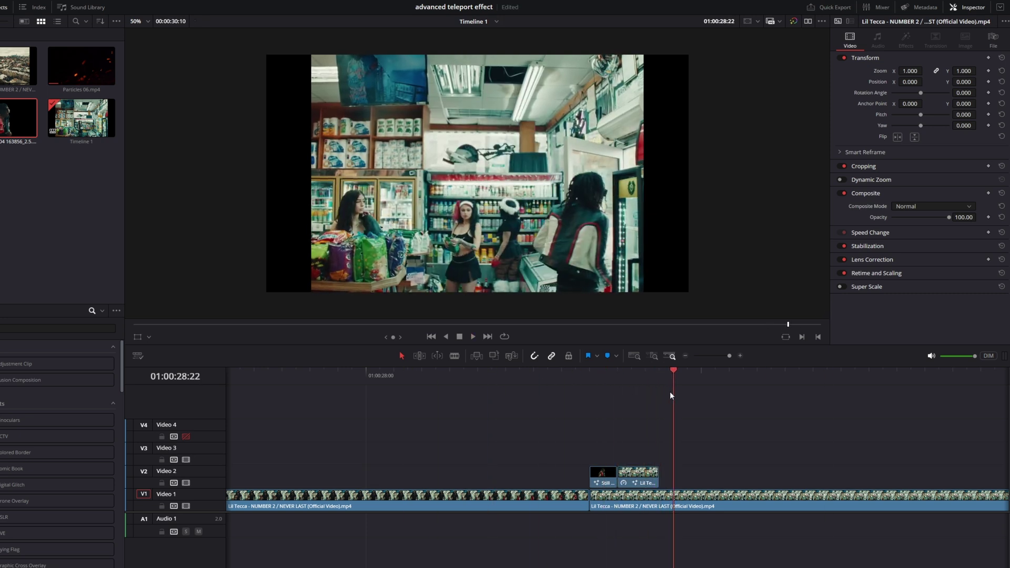
- Extend the end of the masked clip on Video 2 by one more frame to 01:00:28:22 and play back the teleport transition
left_click_drag(657, 476, 673, 476)
left_click_drag(647, 376, 597, 387)
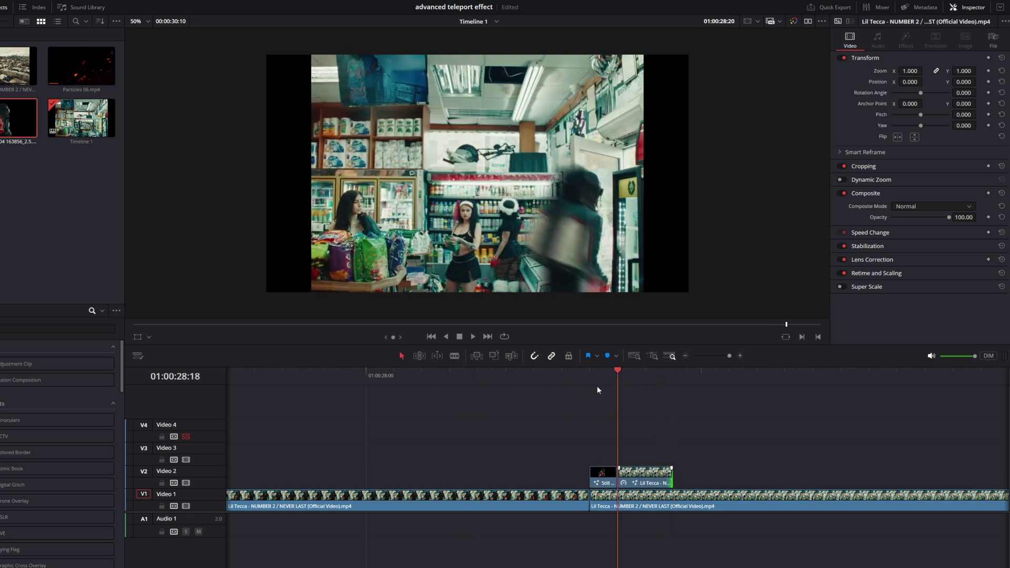
left_click(493, 380)
key("space")
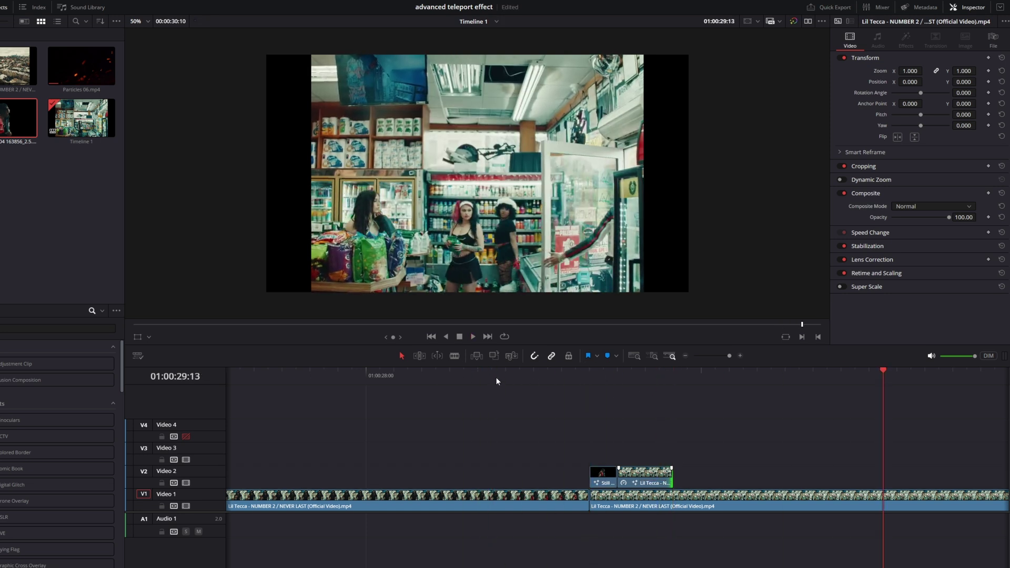
left_click(445, 377)
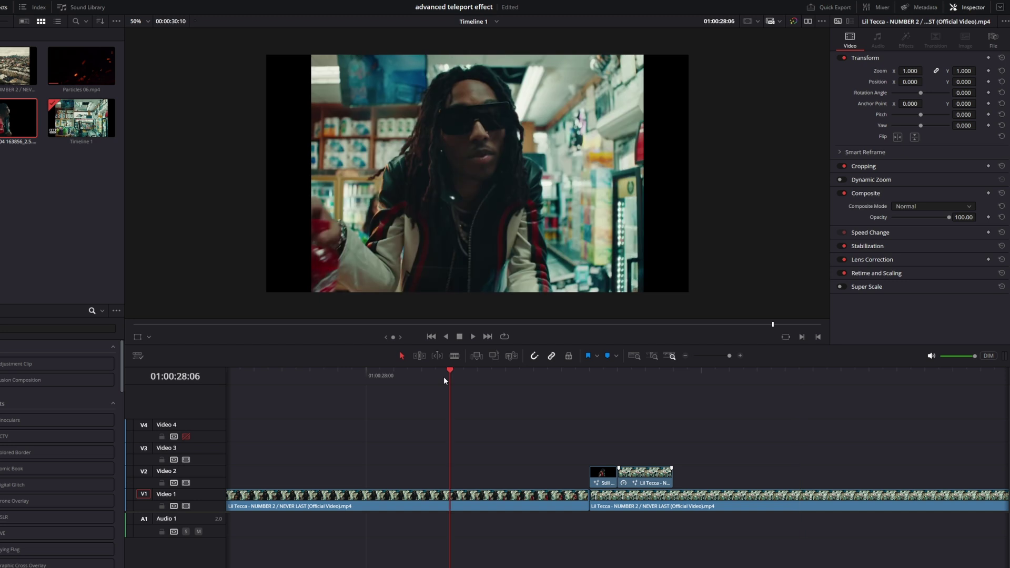
key("space")
left_click(444, 377)
key("space")
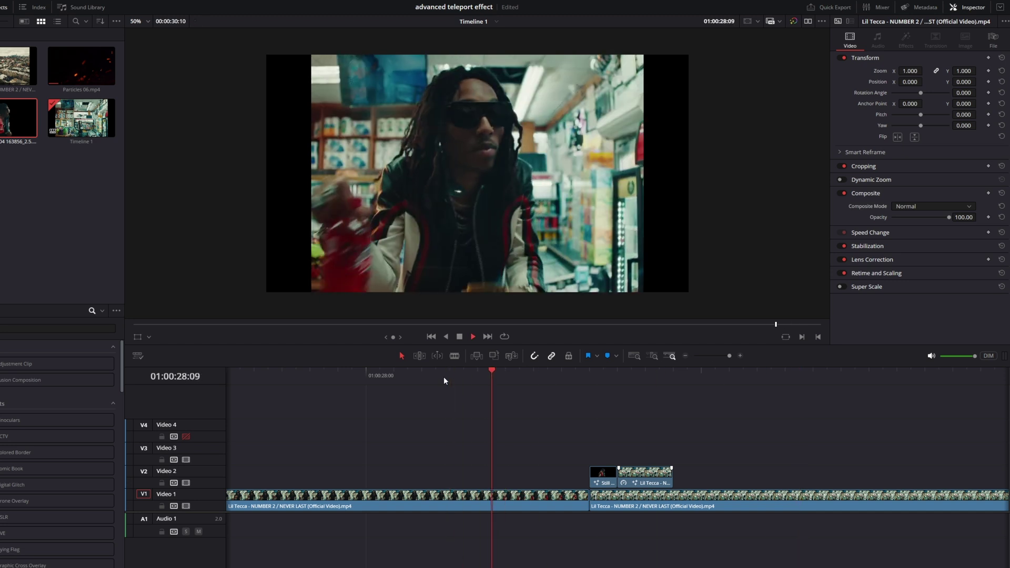
key("space")
mouse_move(618, 380)
left_mouse_down()
mouse_move(604, 378)
mouse_move(632, 378)
left_mouse_up()
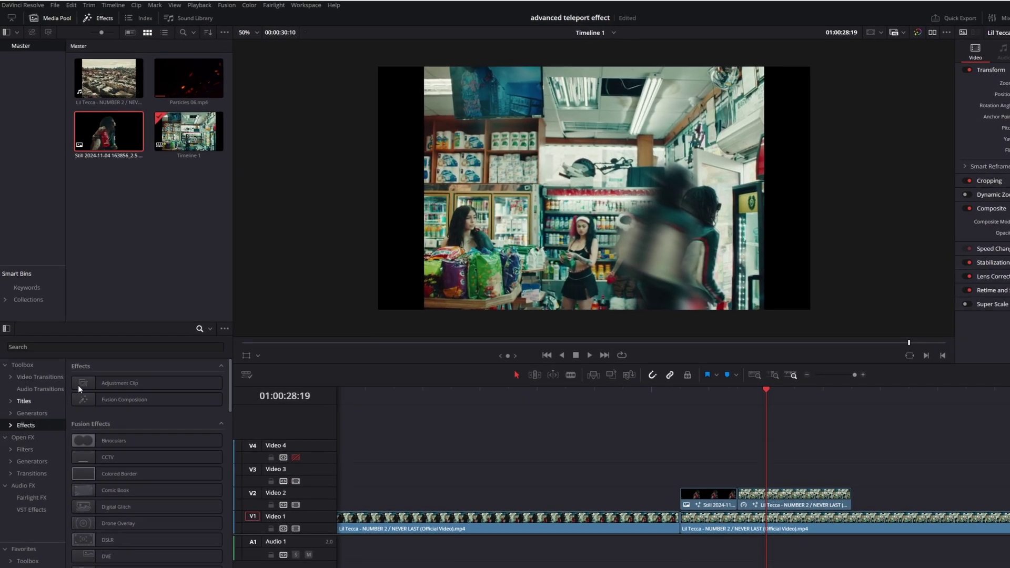
- Place an Adjustment Clip on Video 3 starting where the masked performer clip on Video 2 ends
left_click_drag(79, 388, 729, 460)
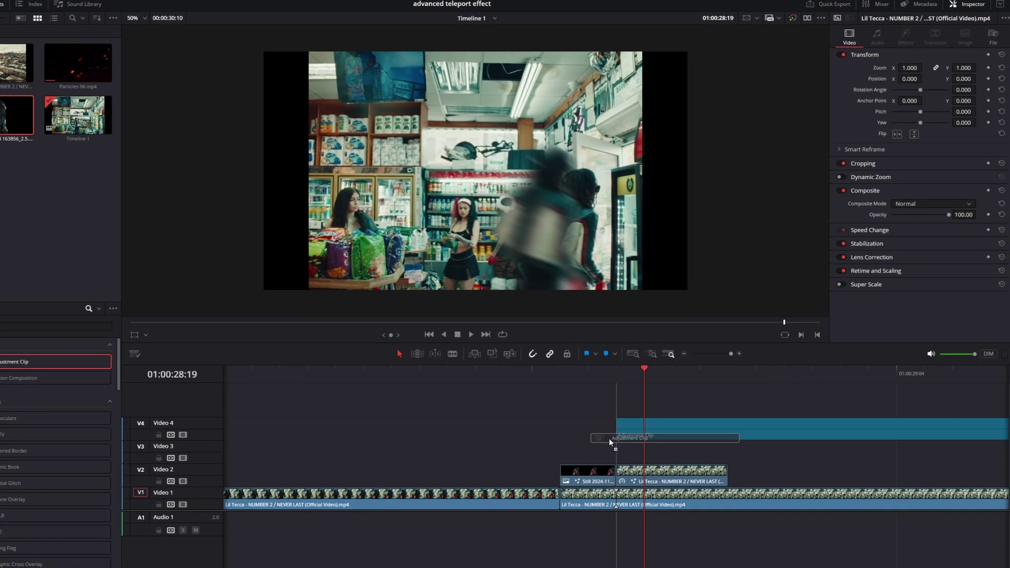
left_click_drag(608, 438, 694, 458)
left_click(677, 376)
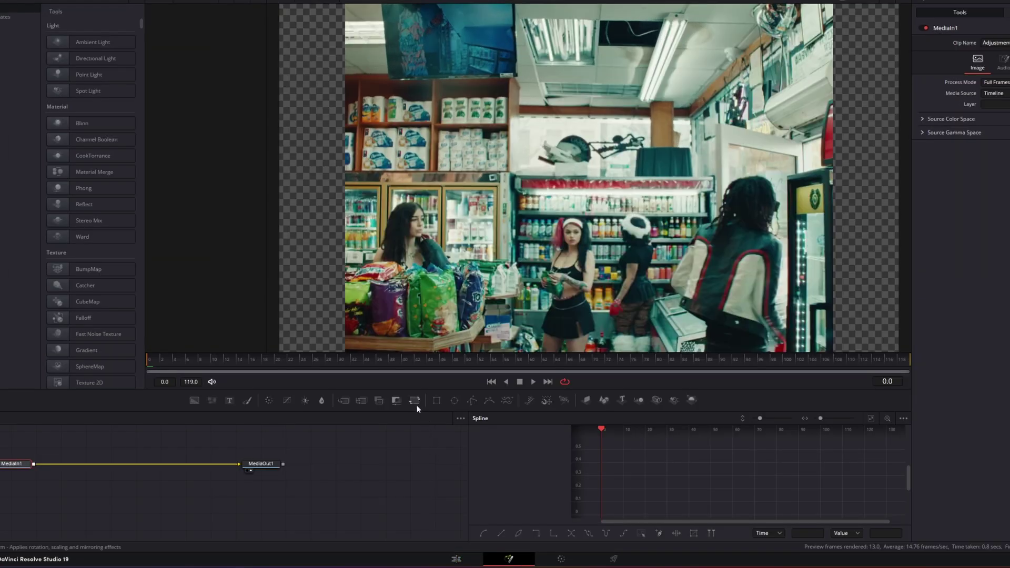
- In the adjustment clip's Fusion composition, insert a Transform node between MediaIn1 and MediaOut1 and keyframe its Center at frame 0
left_click_drag(413, 400, 84, 460)
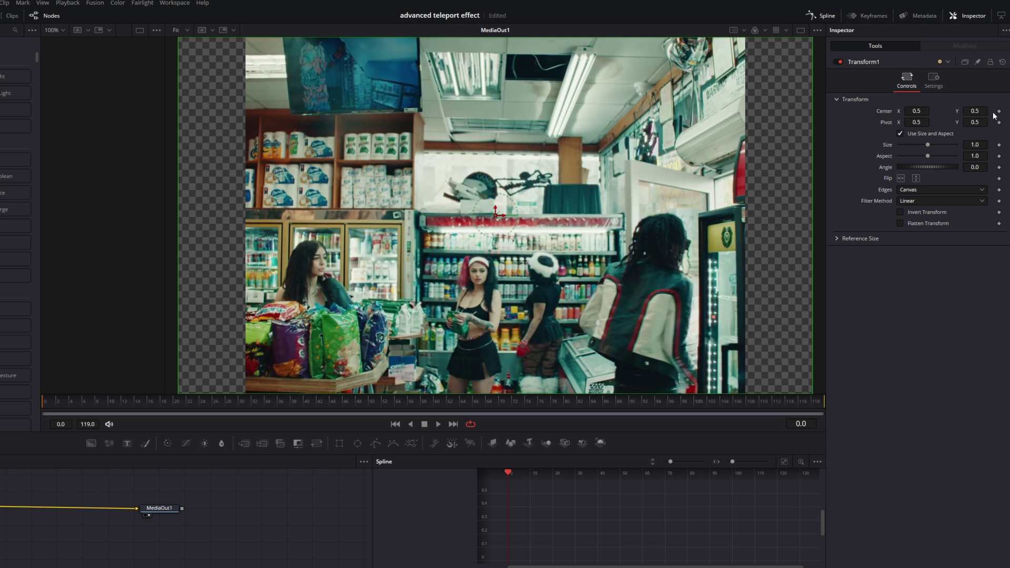
left_click(998, 111)
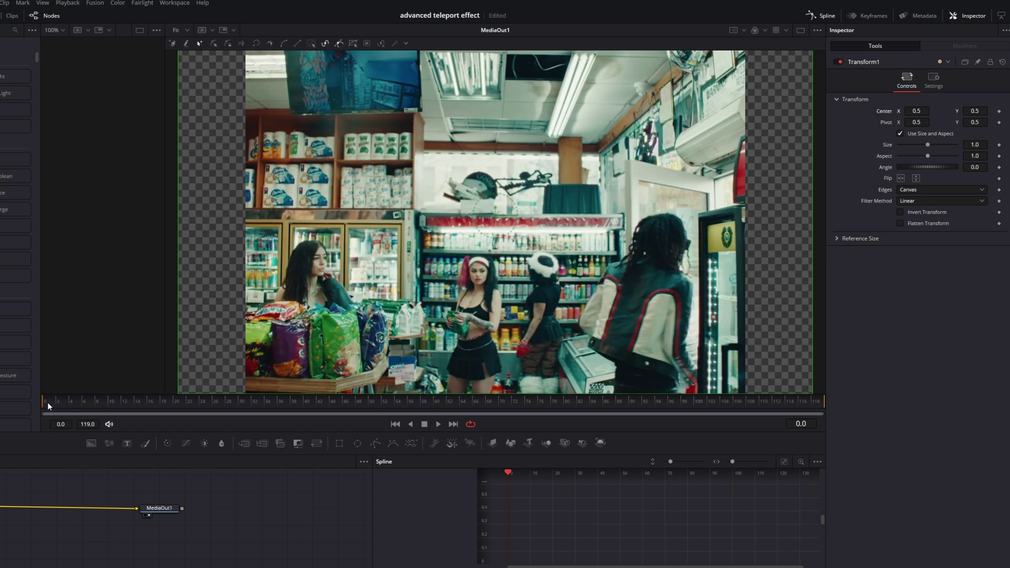
left_click(1000, 112)
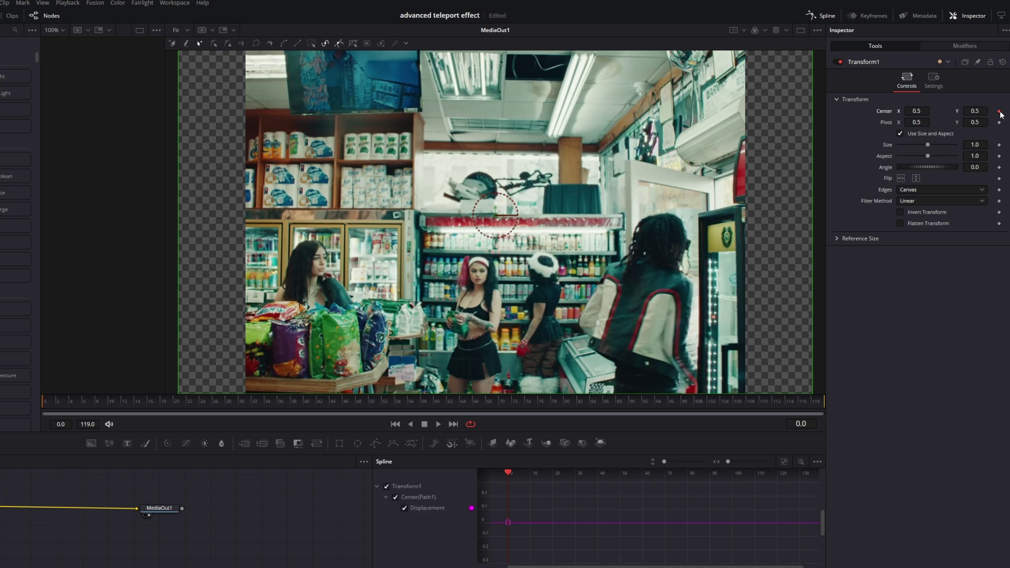
- Enable Motion Blur on Transform1 and keyframe its Size of 1.0 at frame 0
left_click(928, 84)
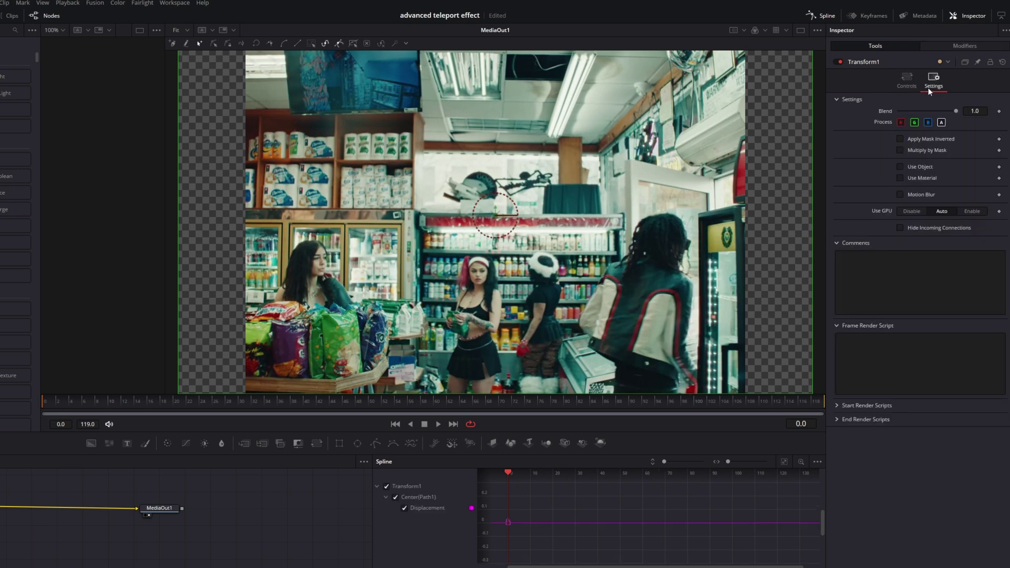
left_click(900, 194)
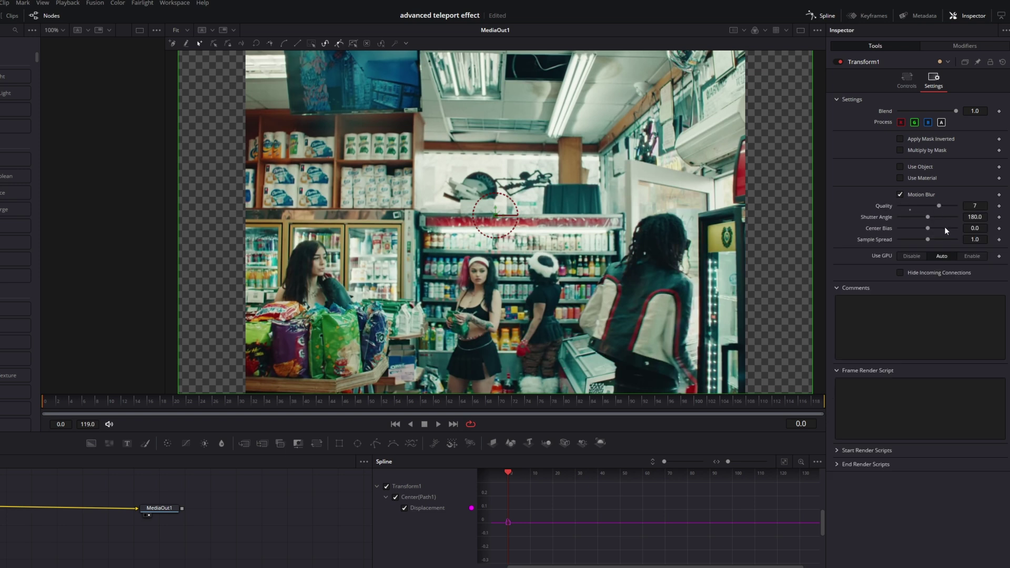
left_click(907, 84)
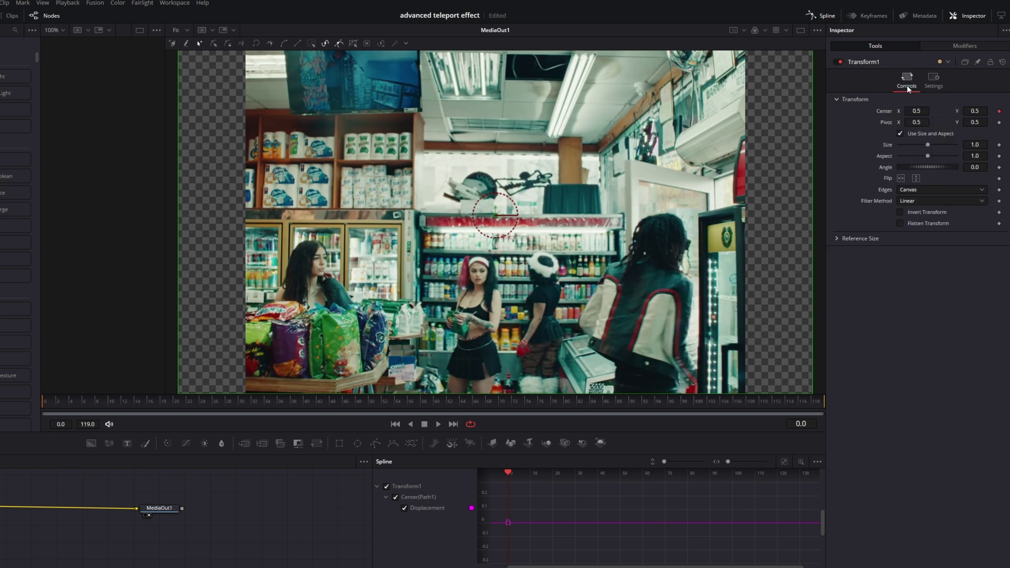
left_click(998, 145)
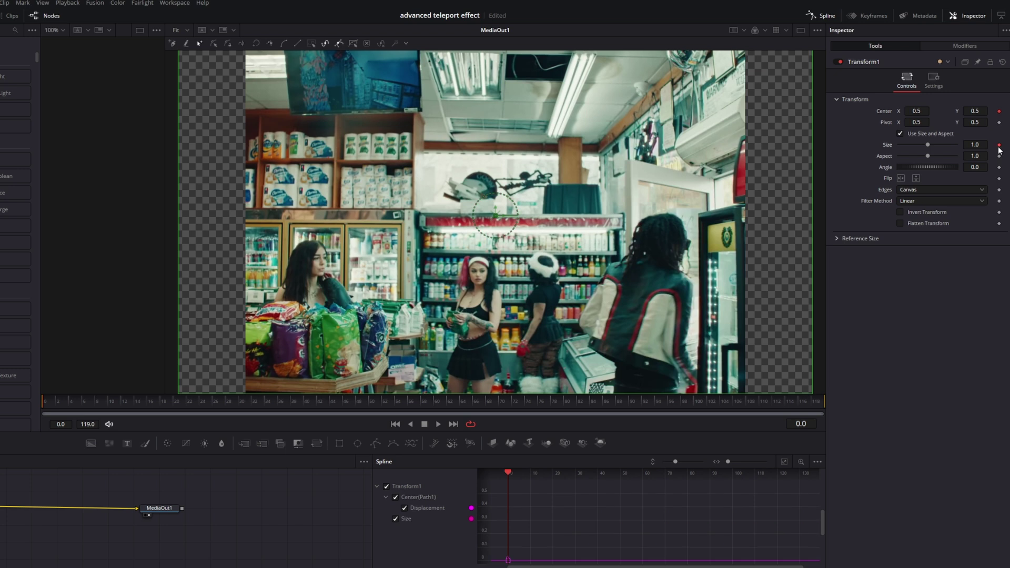
- Animate Transform1 with Size 1.012 and Center 0.504, 0.503 at frame 1, and Center 0.502, 0.498 at frame 2
key("Right")
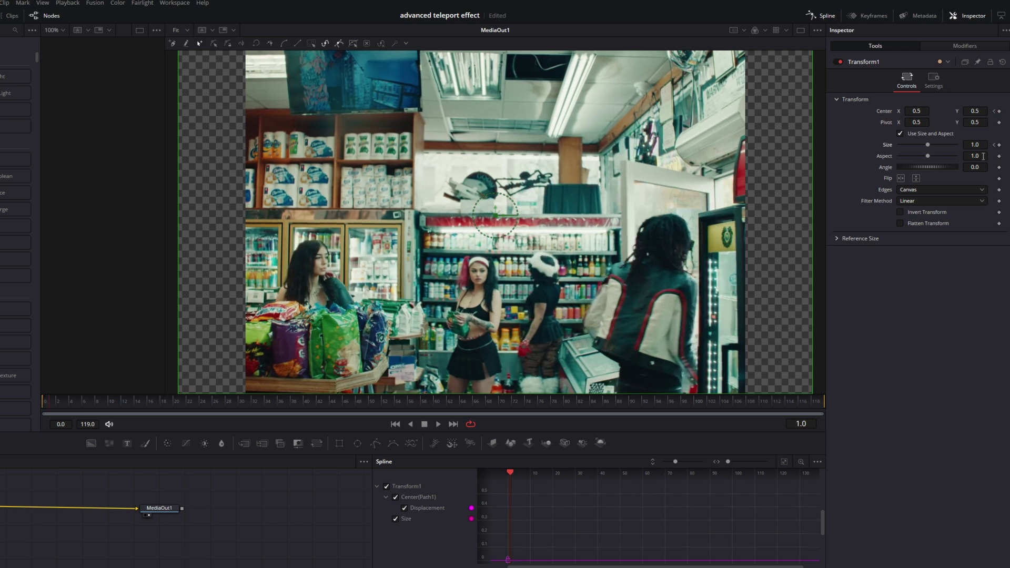
left_click_drag(976, 146, 982, 146)
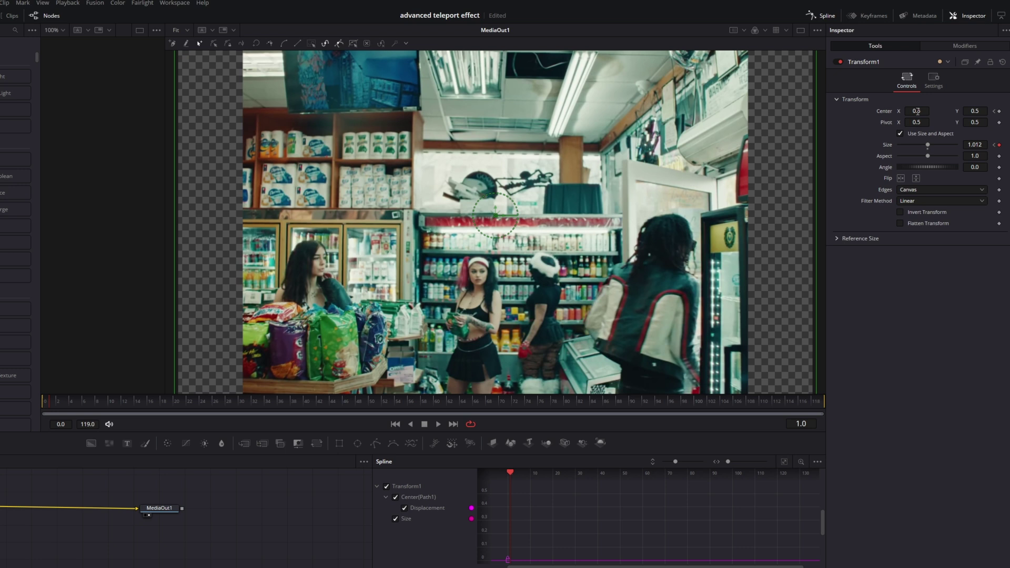
left_click_drag(917, 112, 978, 112)
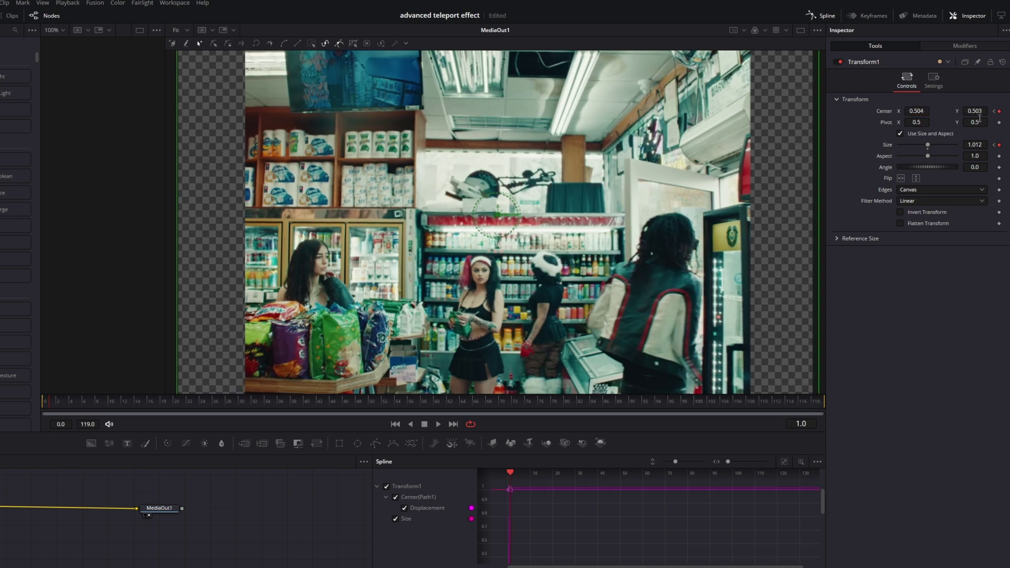
key("Right")
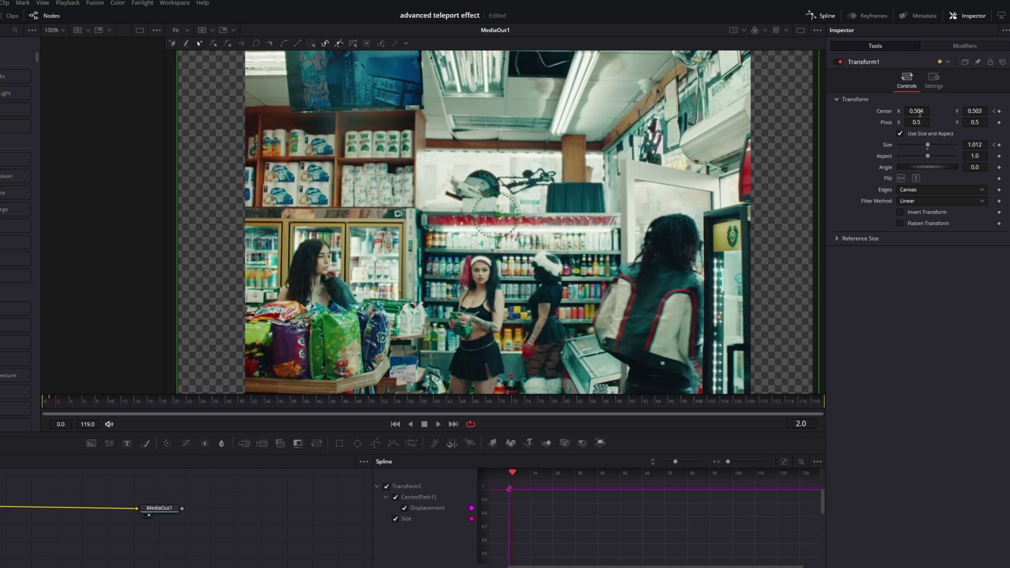
left_click_drag(919, 113, 916, 114)
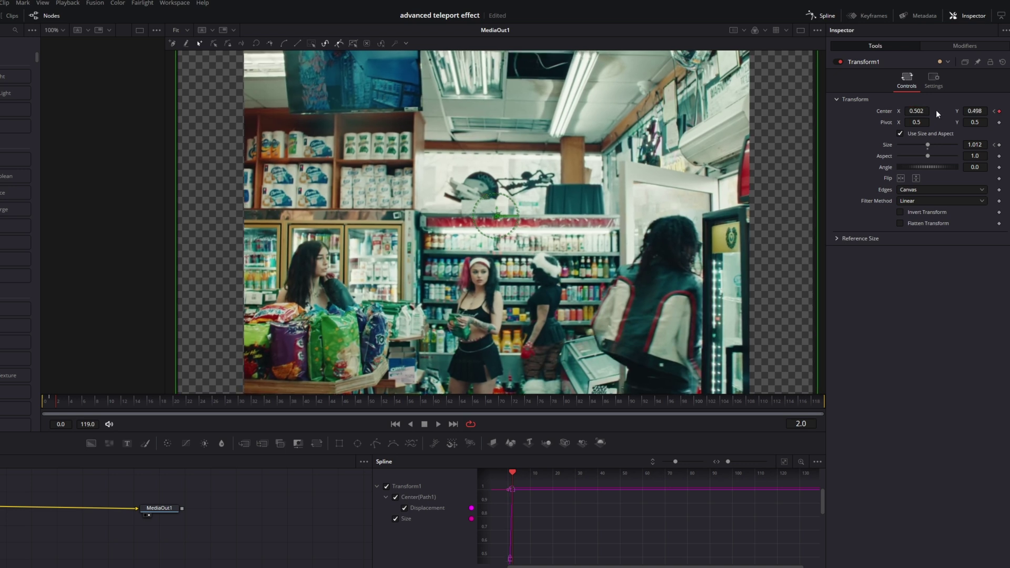
- Return Transform1 to Size 1.0 and Center 0.5, 0.5 at frame 3
key("Right")
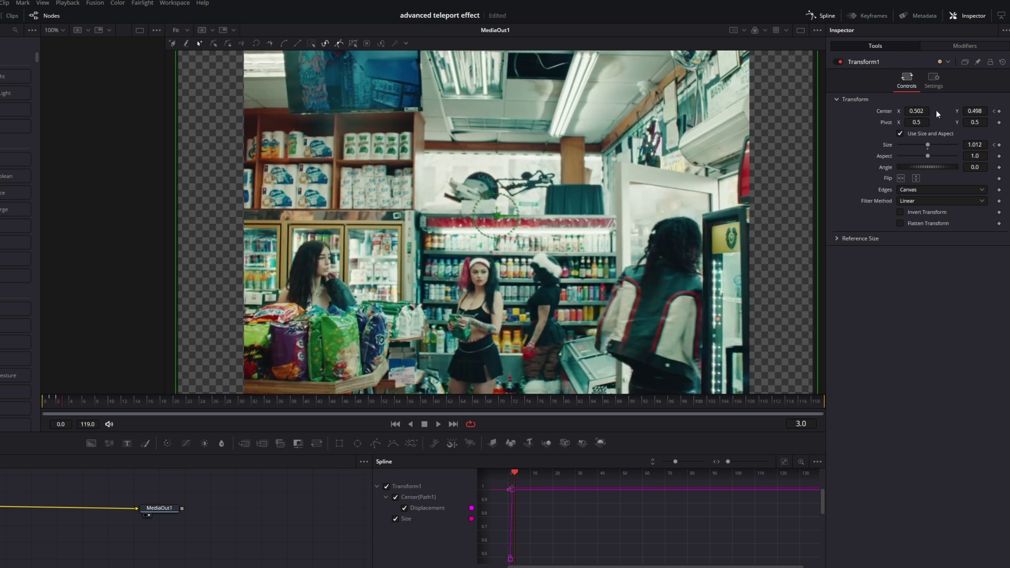
double_click(925, 150)
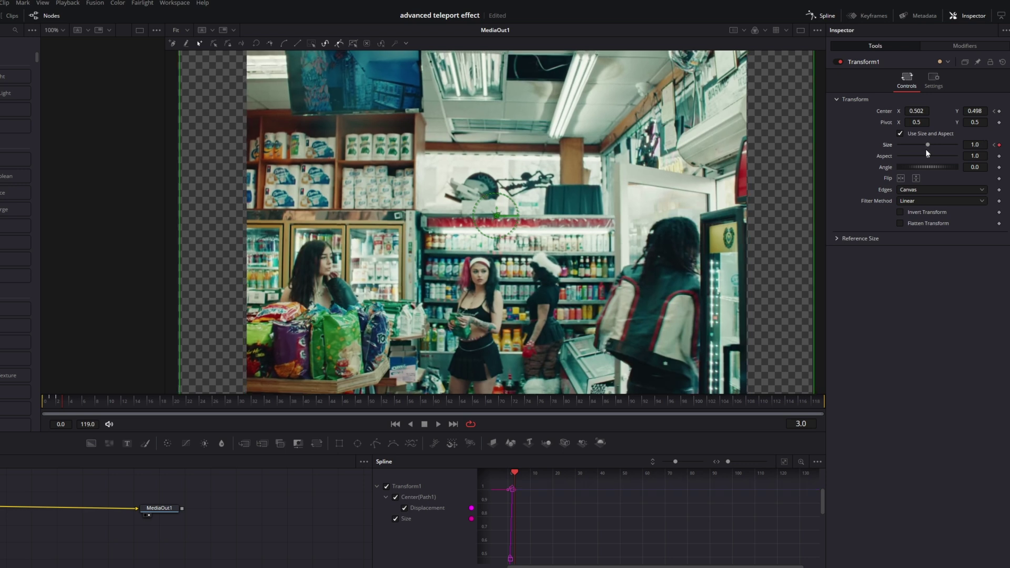
left_click(915, 111)
key("BackSpace")
type("0.5")
key("Tab")
type("0.5")
key("Return")
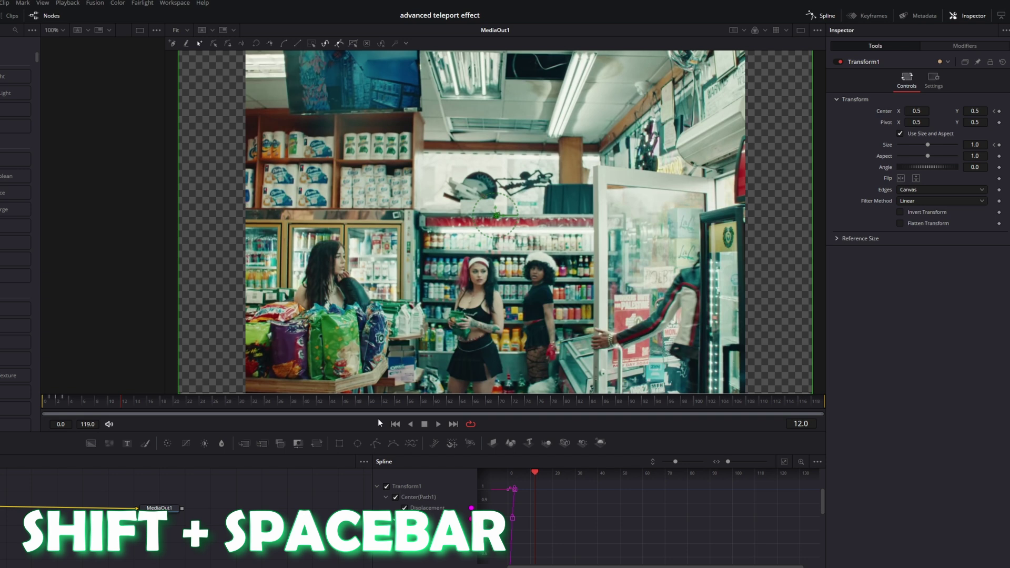
- Search the tool list for "blur" and add a Blur node after Transform1
key("shift+space")
type("blur")
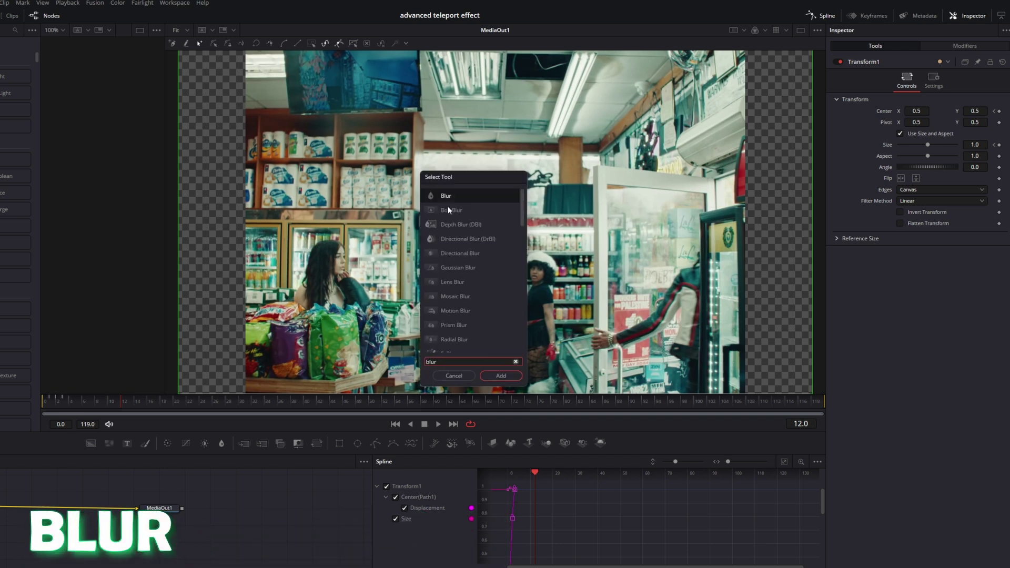
left_click(490, 372)
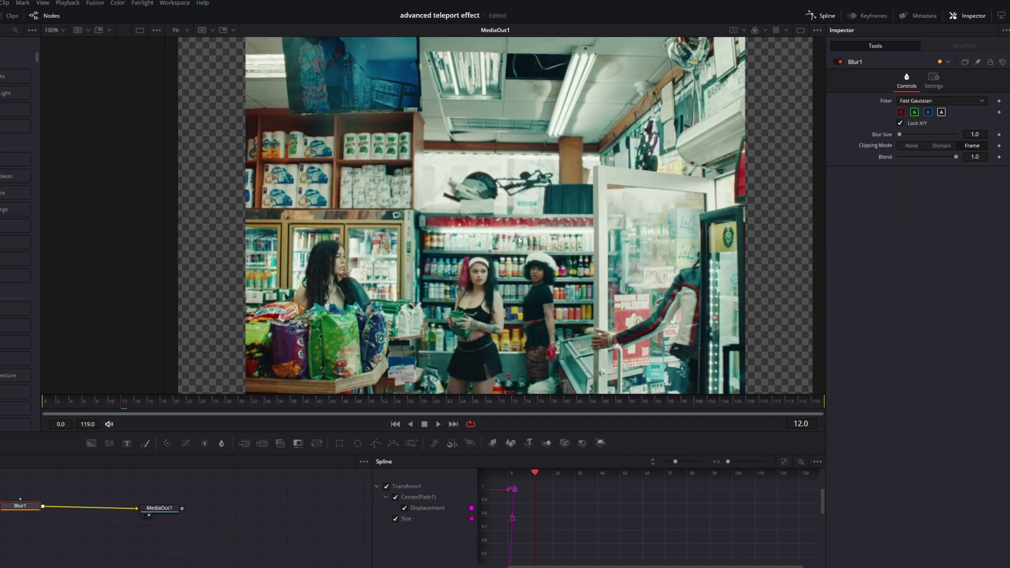
- Keyframe Blur1's Blur Size at 0.0 on frame 0 and raise it to 2.4 on frame 1
left_click_drag(111, 408, 34, 407)
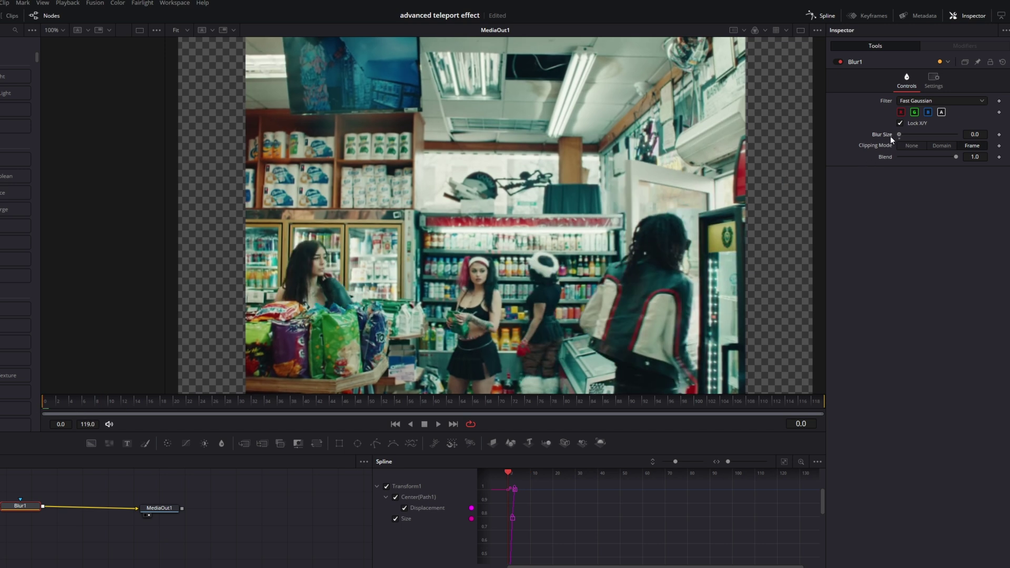
left_click(999, 134)
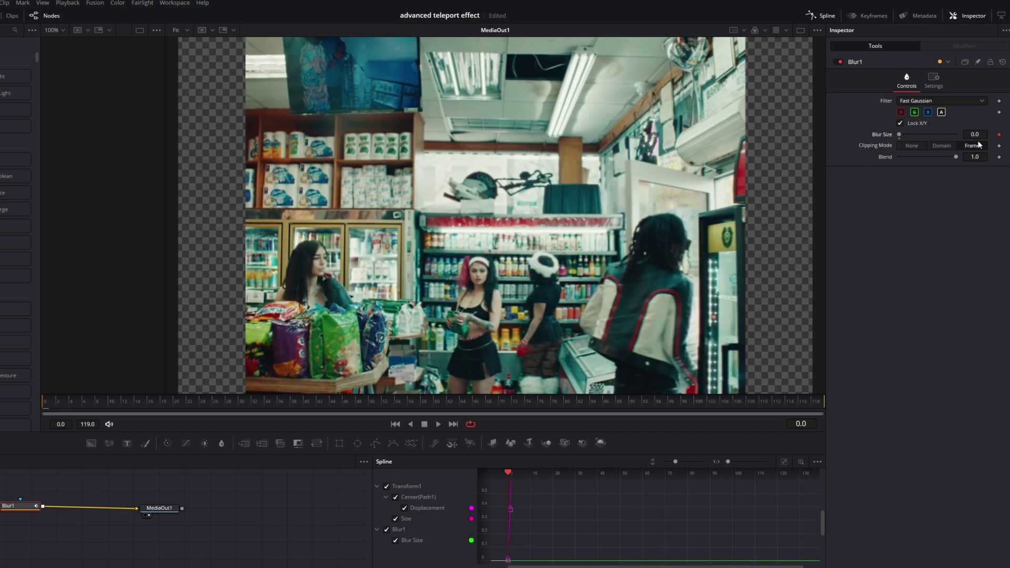
key("Right")
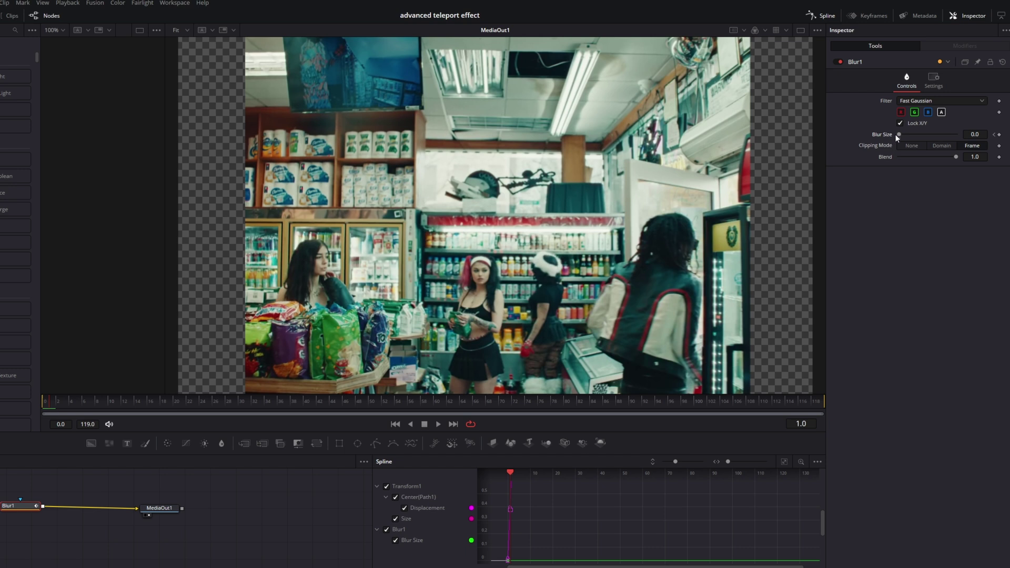
left_click_drag(897, 135, 900, 135)
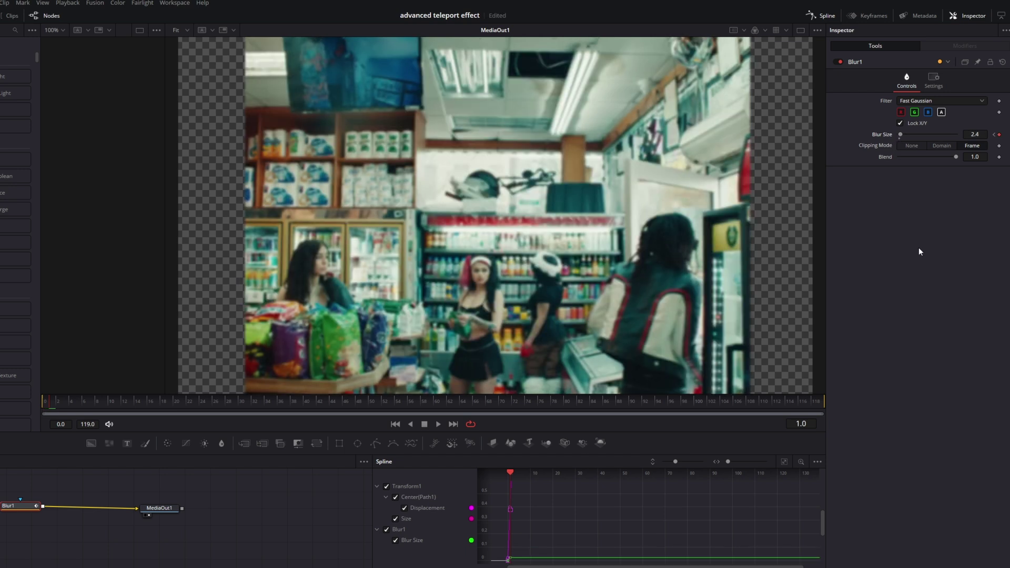
- Hold Blur1's Blur Size at 2.4 with a keyframe on frame 3 and lower it to 0.0 on frame 4
key("Right")
key("Right")
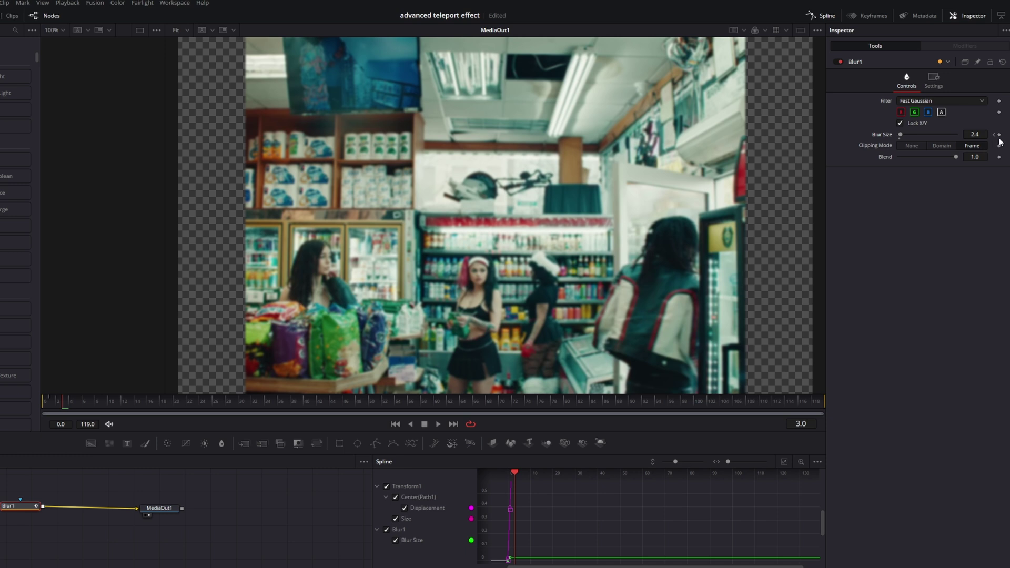
left_click(999, 135)
key("Right")
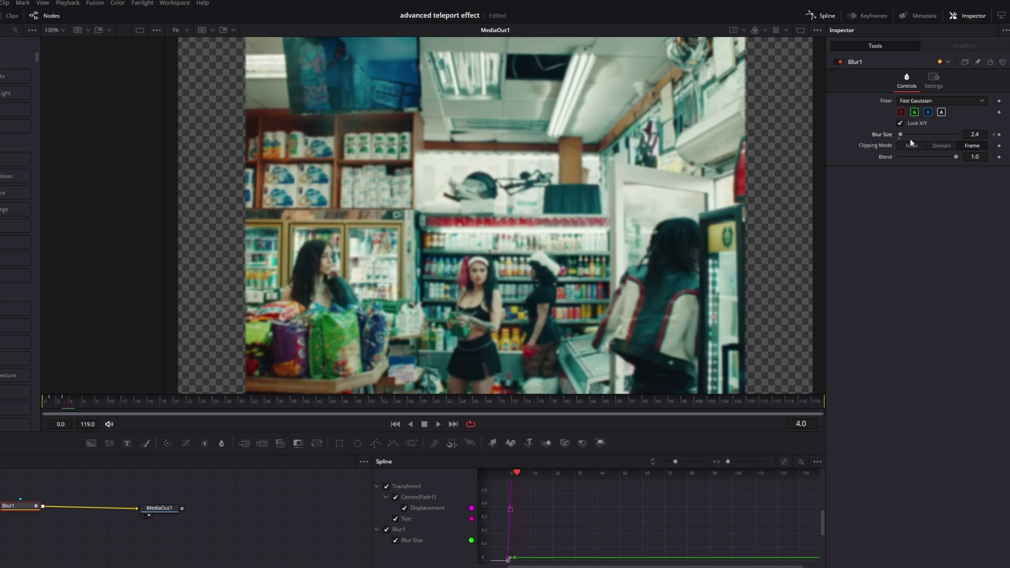
left_click_drag(901, 137, 874, 137)
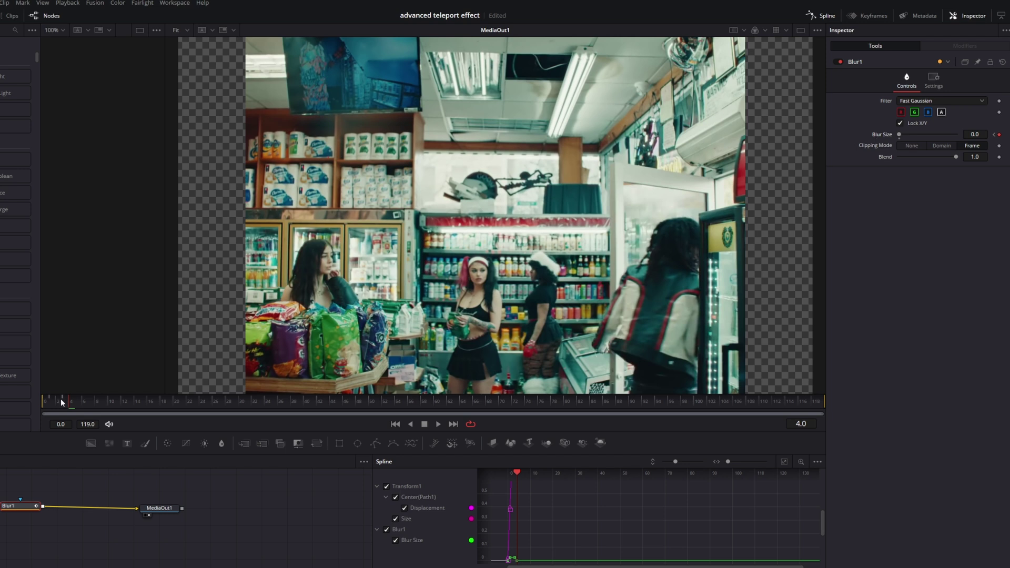
- Play back the shake and blur in Fusion, and review the whole transition on the Edit page
left_click_drag(61, 403, 23, 408)
key("space")
key("space")
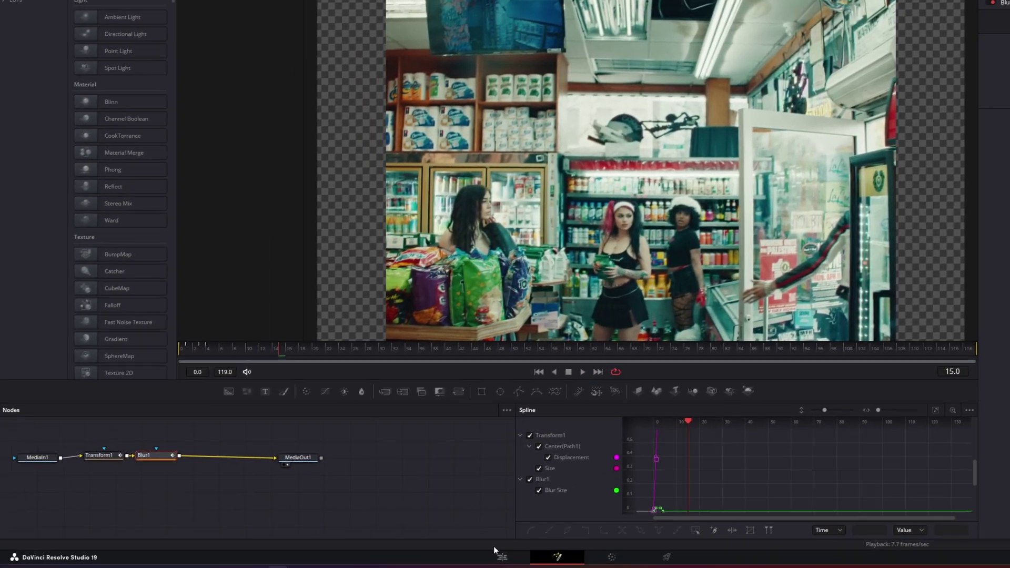
left_click(502, 556)
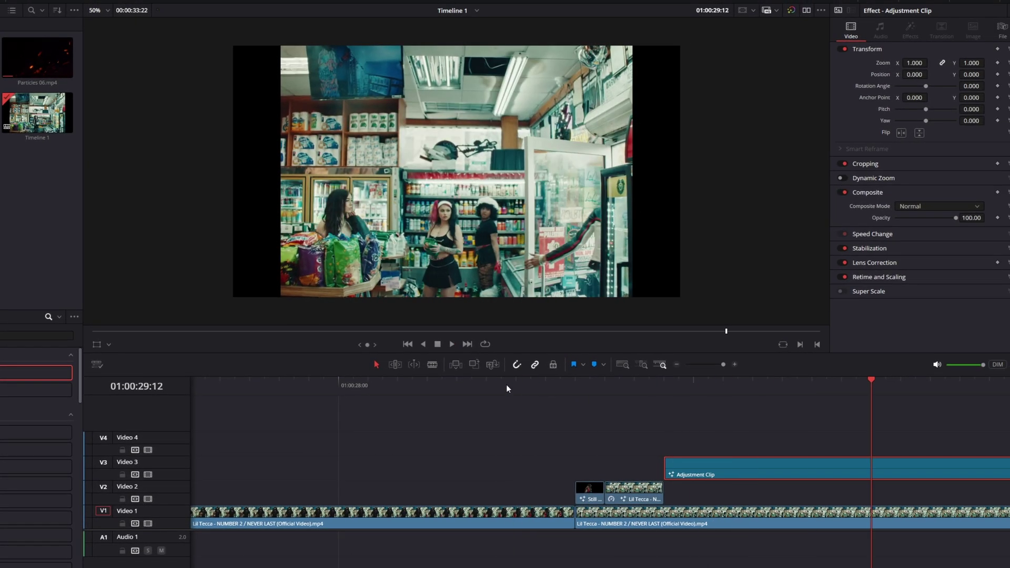
left_click(506, 384)
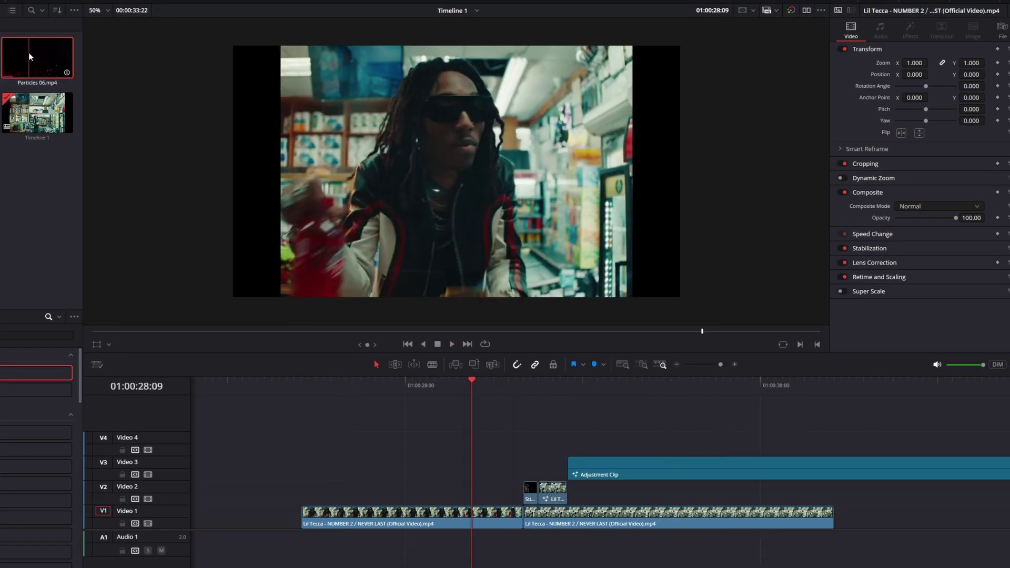
- Place Particles 06.mp4 on Video 4, aligned with the start of the Adjustment Clip, and preview it at 01:00:29:00
left_click_drag(28, 52, 568, 443)
left_click(584, 385)
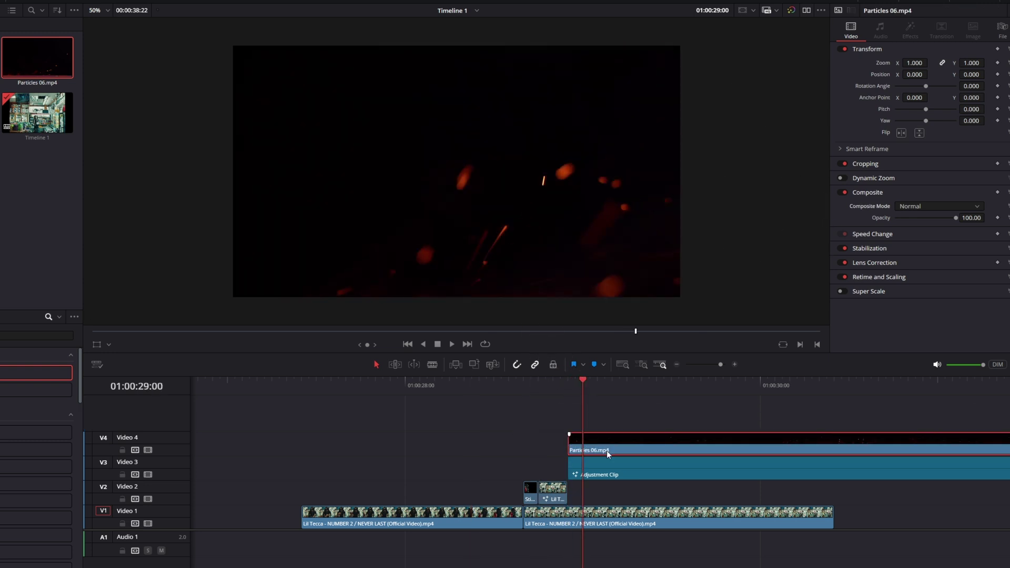
- Set Particles 06.mp4's composite mode to Add, scale it to 0.340 zoom, and position it at X 420, Y -358
left_click(906, 207)
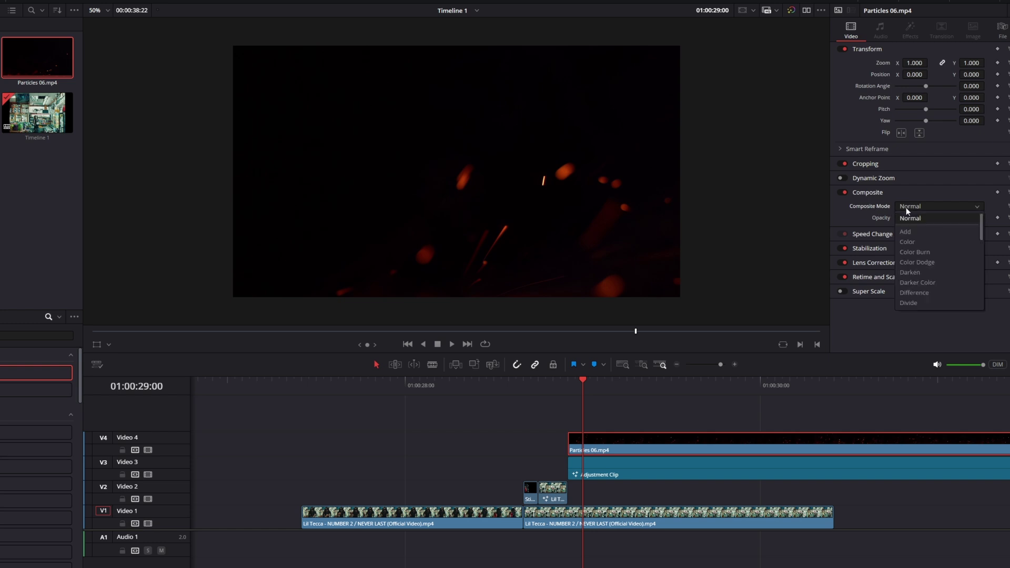
left_click(902, 230)
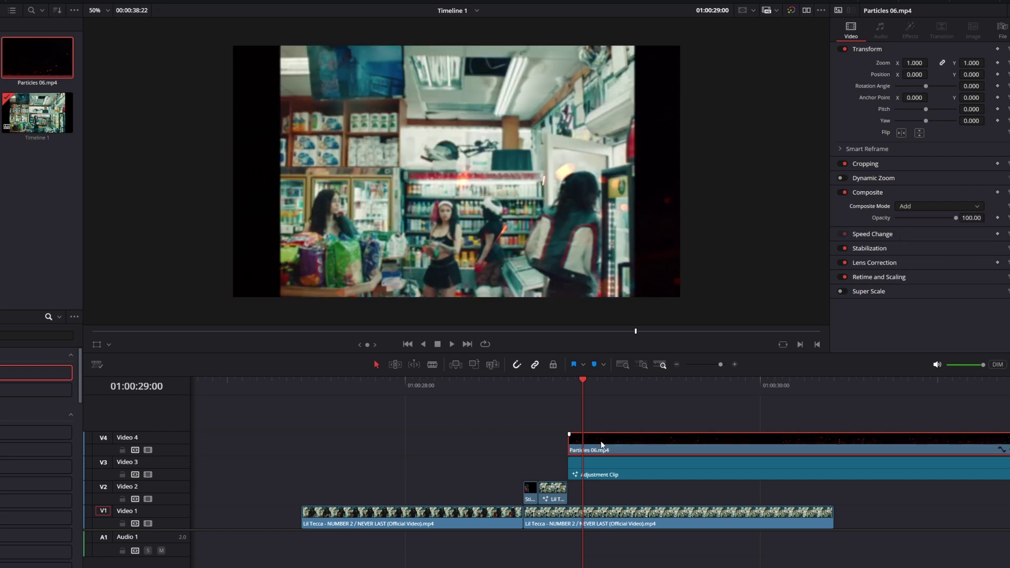
left_click_drag(969, 63, 999, 75)
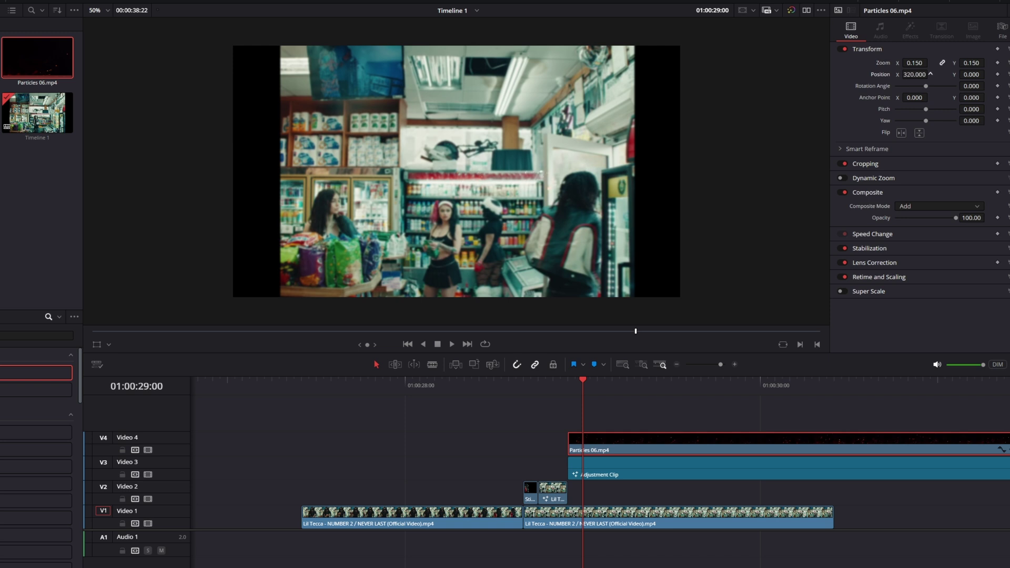
- Play back the teleport transition with the particle overlay from 01:00:28:14
left_click(506, 387)
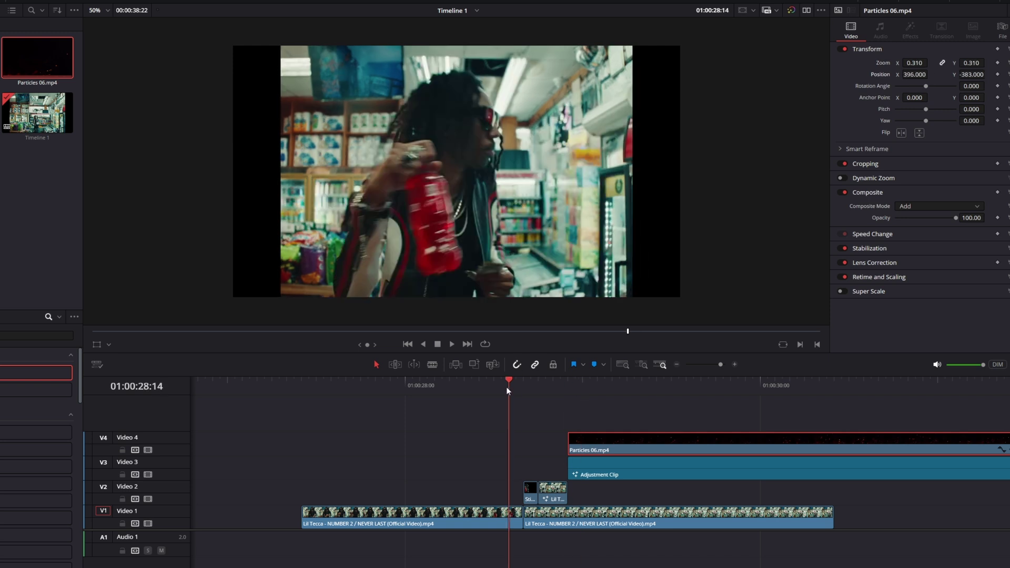
key("space")
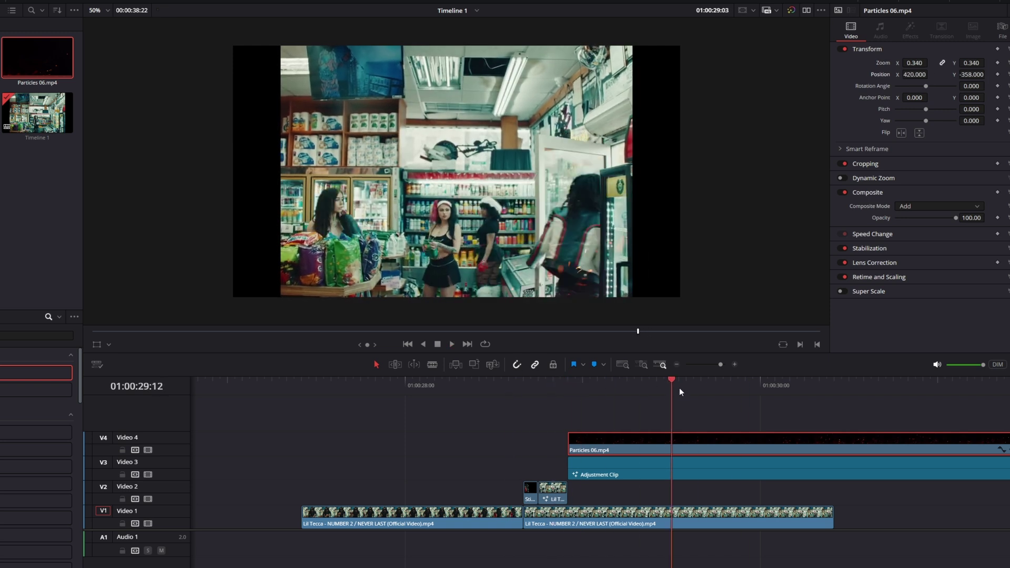
key("space")
- Split Particles 06.mp4 on Video 4 at 01:00:29:19 and select the portion after the cut
left_click_drag(705, 391, 721, 392)
key("ctrl+b")
left_click(745, 447)
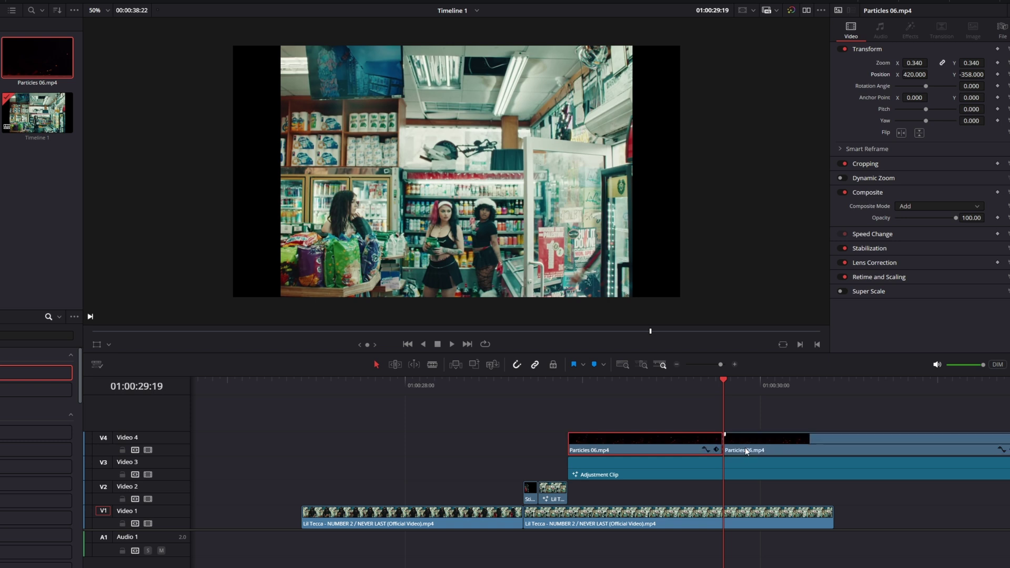